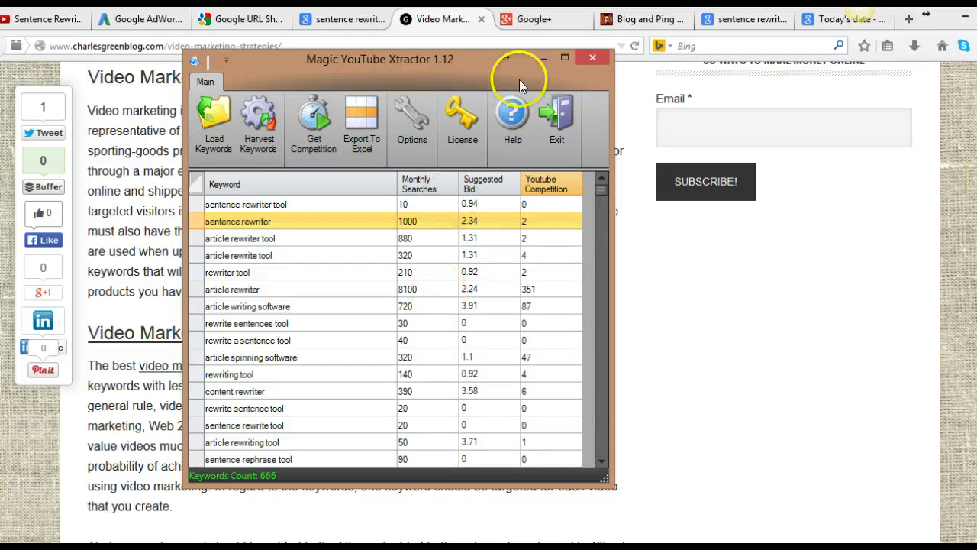
- Minimize Xtractor and read the Video Marketing Strategies article down to 'Proper Use Of Keywords'
{"action": "left_click", "coordinate": [544, 58]}
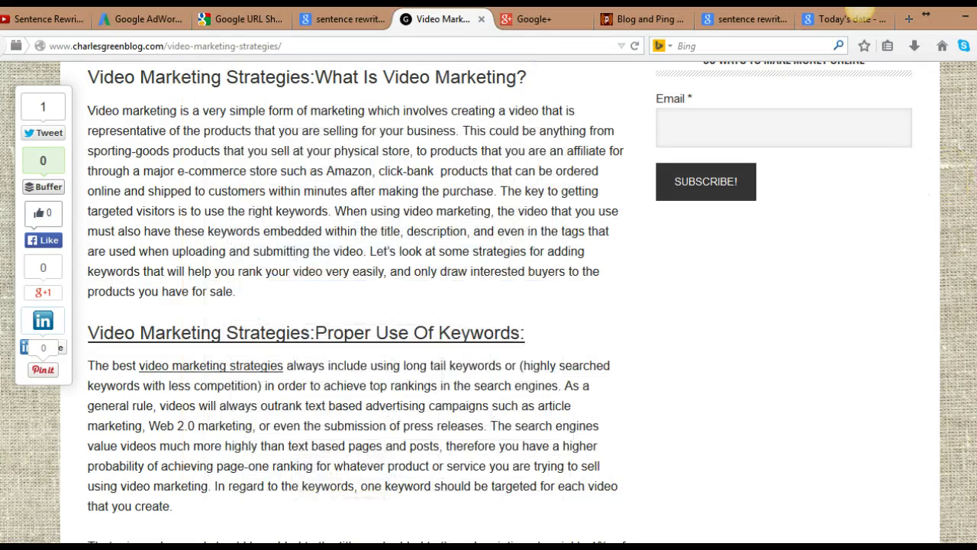
{"action": "scroll", "coordinate": [857, 13], "scroll_direction": "up", "scroll_amount": 2}
{"action": "scroll", "coordinate": [857, 13], "scroll_direction": "up", "scroll_amount": 2}
{"action": "scroll", "coordinate": [860, 13], "scroll_direction": "up", "scroll_amount": 1}
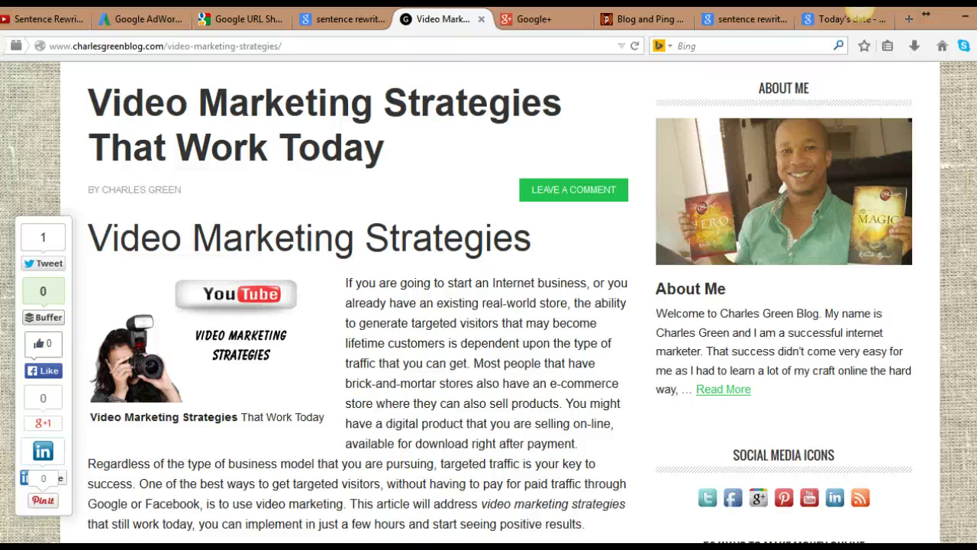
{"action": "scroll", "coordinate": [458, 306], "scroll_direction": "down", "scroll_amount": 3}
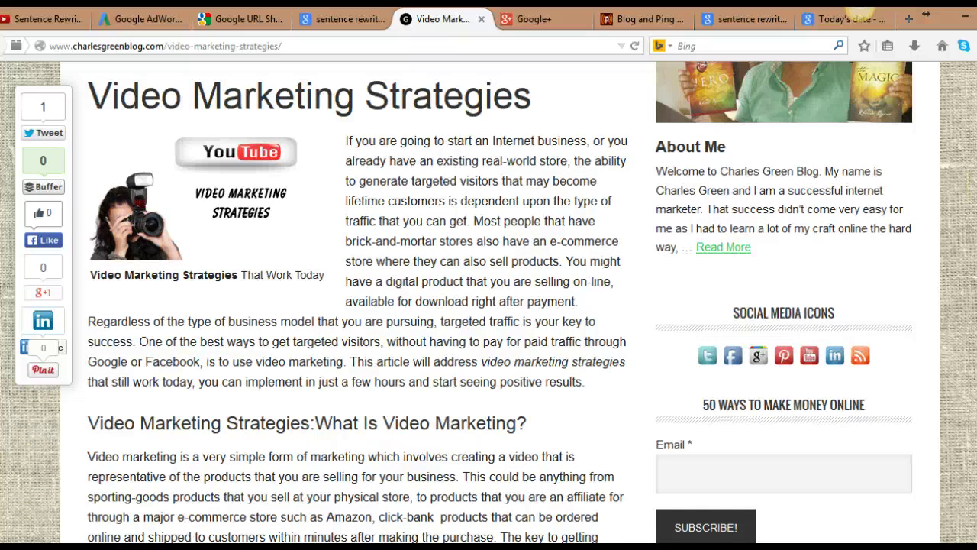
{"action": "scroll", "coordinate": [458, 305], "scroll_direction": "down", "scroll_amount": 3}
{"action": "scroll", "coordinate": [458, 305], "scroll_direction": "down", "scroll_amount": 3}
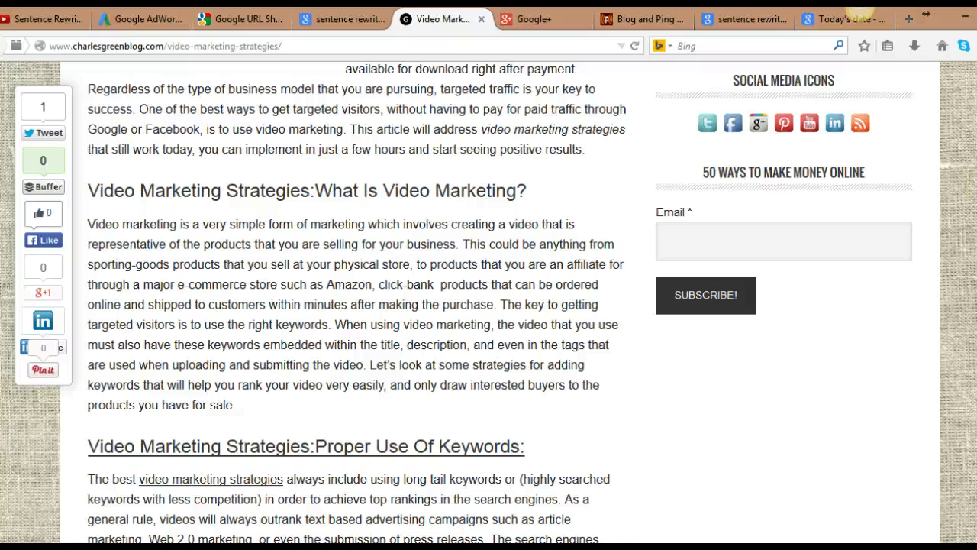
{"action": "scroll", "coordinate": [489, 306], "scroll_direction": "down", "scroll_amount": 3}
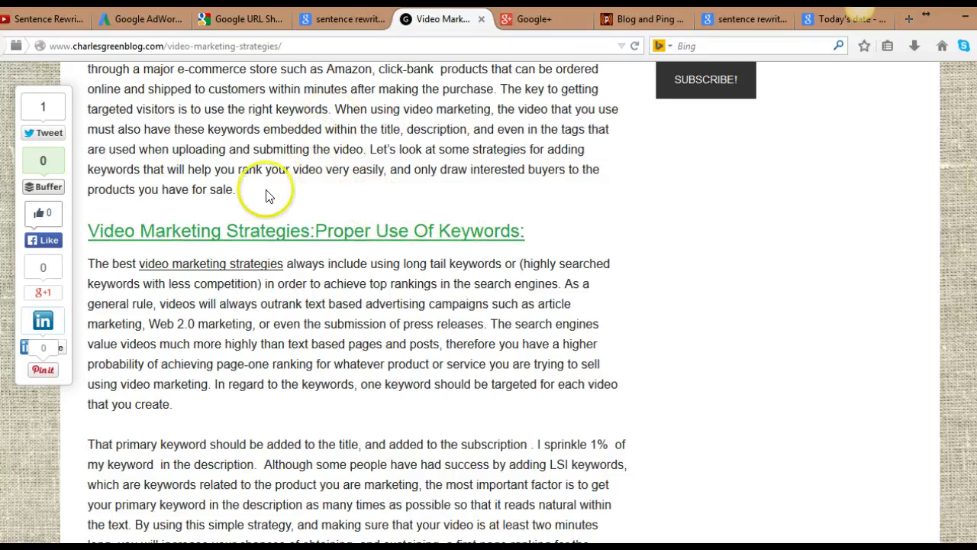
- Switch to the 'Sentence Rewriter- Best Sentence Rewriter' YouTube video and scroll to its share link
{"action": "left_click", "coordinate": [54, 17]}
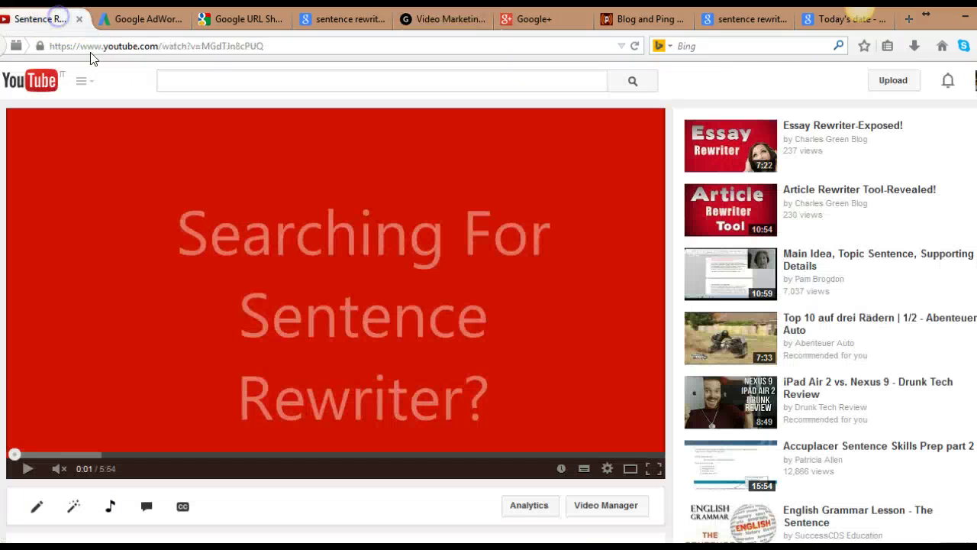
{"action": "scroll", "coordinate": [290, 286], "scroll_direction": "down", "scroll_amount": 5}
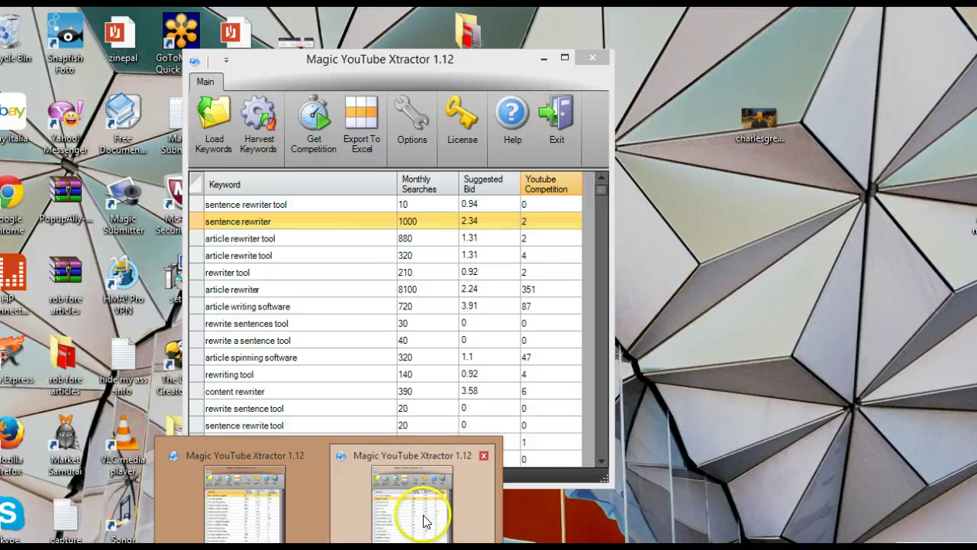
- Restore Xtractor's sentence rewriter figures, then bring up the AdWords Keyword Planner results to compare
{"action": "left_click", "coordinate": [425, 519]}
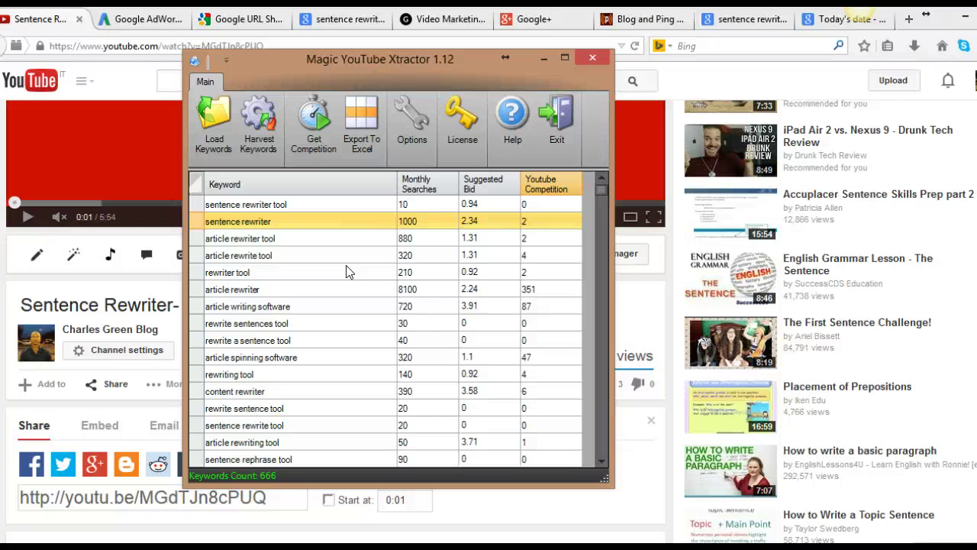
{"action": "left_click", "coordinate": [170, 21]}
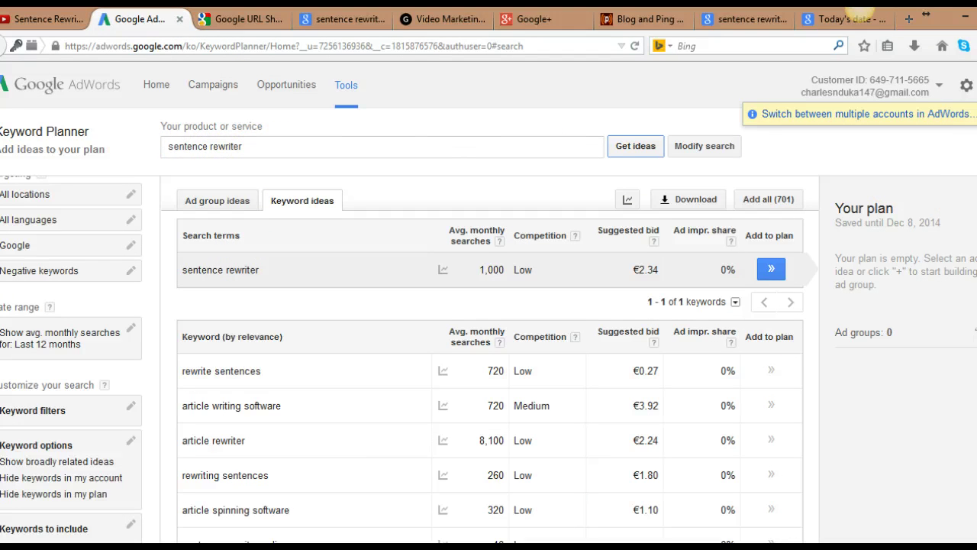
- Focus the 'Your product or service' field in Keyword Planner
{"action": "left_click", "coordinate": [261, 147]}
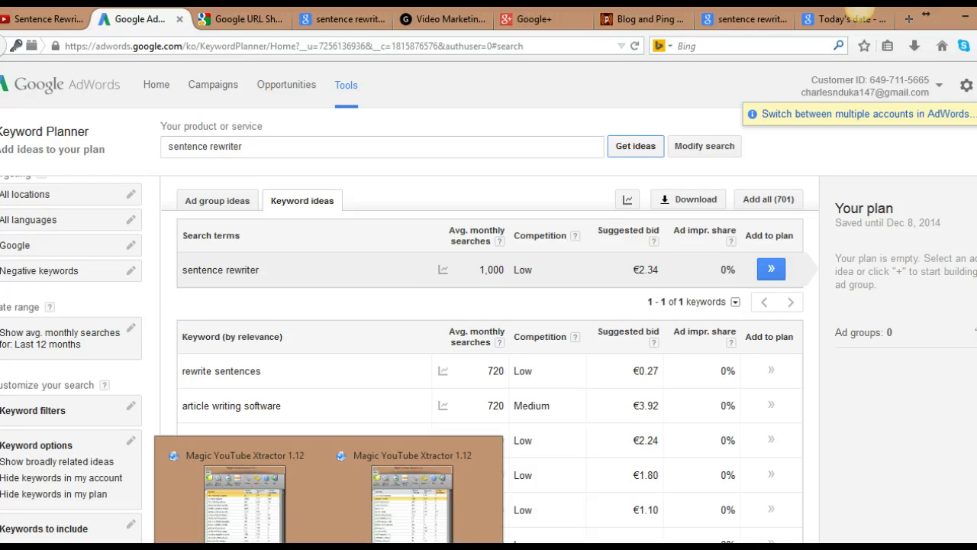
{"action": "mouse_move", "coordinate": [328, 535]}
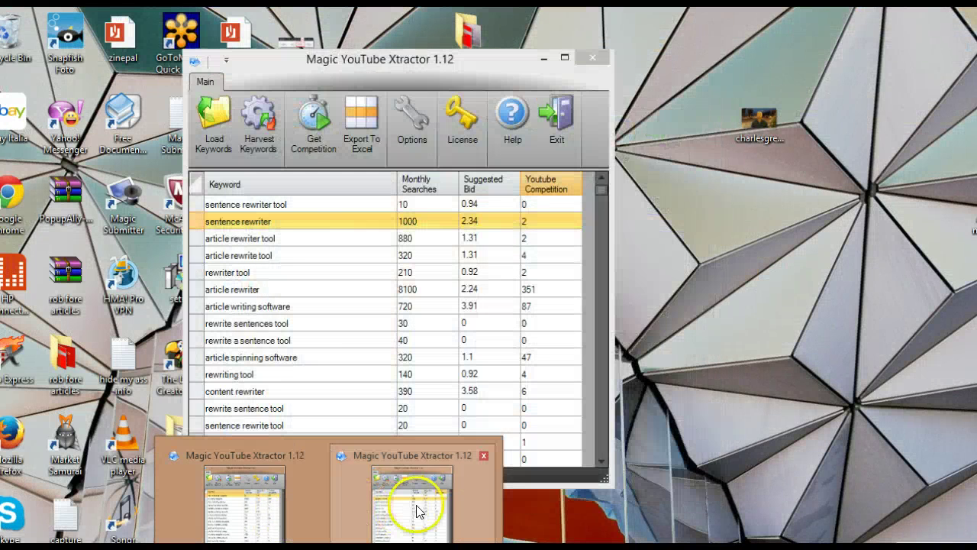
- Bring the sentence rewriter Xtractor window forward and reposition it beside AdWords
{"action": "left_click", "coordinate": [413, 500]}
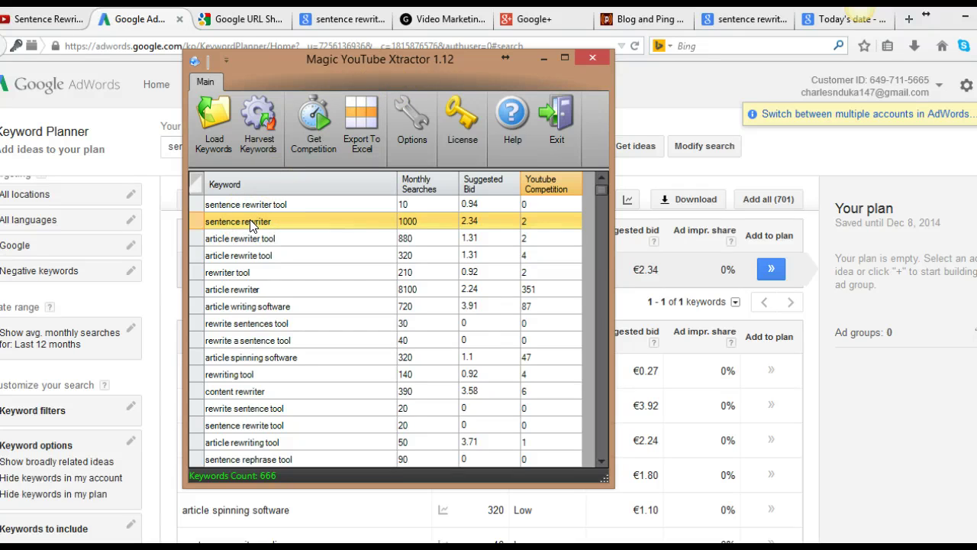
{"action": "left_click", "coordinate": [385, 59]}
{"action": "left_click_drag", "start_coordinate": [388, 61], "coordinate": [299, 61]}
{"action": "left_click", "coordinate": [145, 222]}
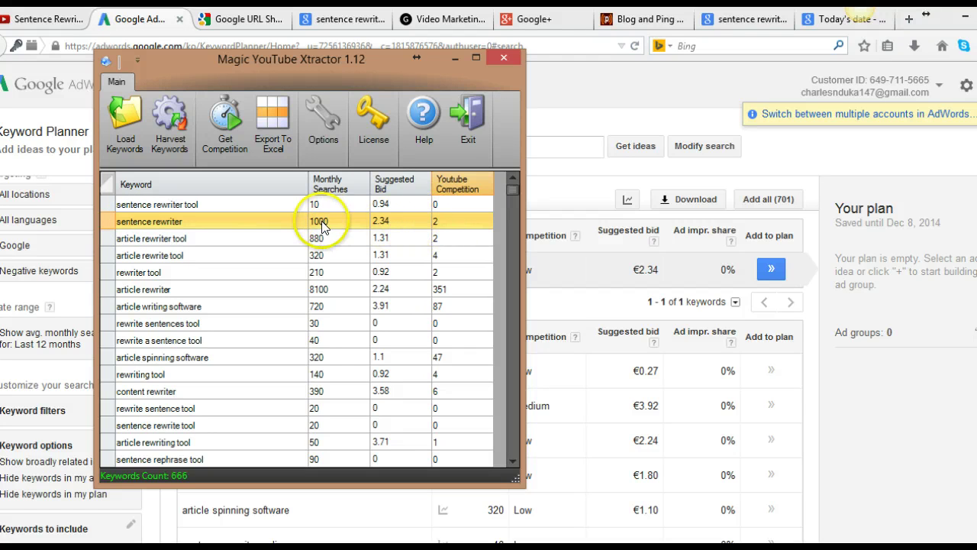
{"action": "mouse_move", "coordinate": [344, 55]}
{"action": "left_mouse_down"}
{"action": "mouse_move", "coordinate": [599, 115]}
{"action": "mouse_move", "coordinate": [917, 95]}
{"action": "left_mouse_up"}
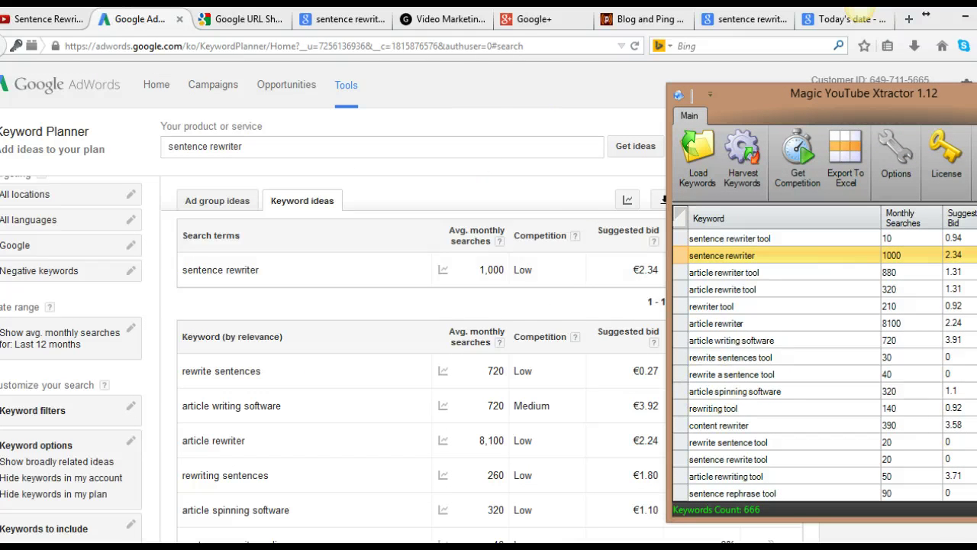
- Highlight 'sentence rewriter' in AdWords and compare it with Xtractor's 1000 searches and 2.34 bid
{"action": "left_click", "coordinate": [491, 82]}
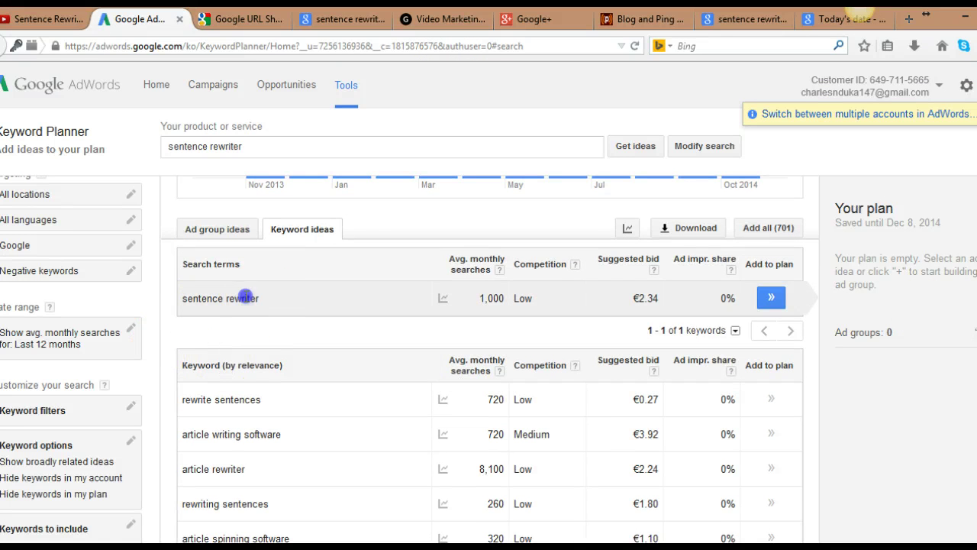
{"action": "left_click_drag", "start_coordinate": [259, 299], "coordinate": [179, 298]}
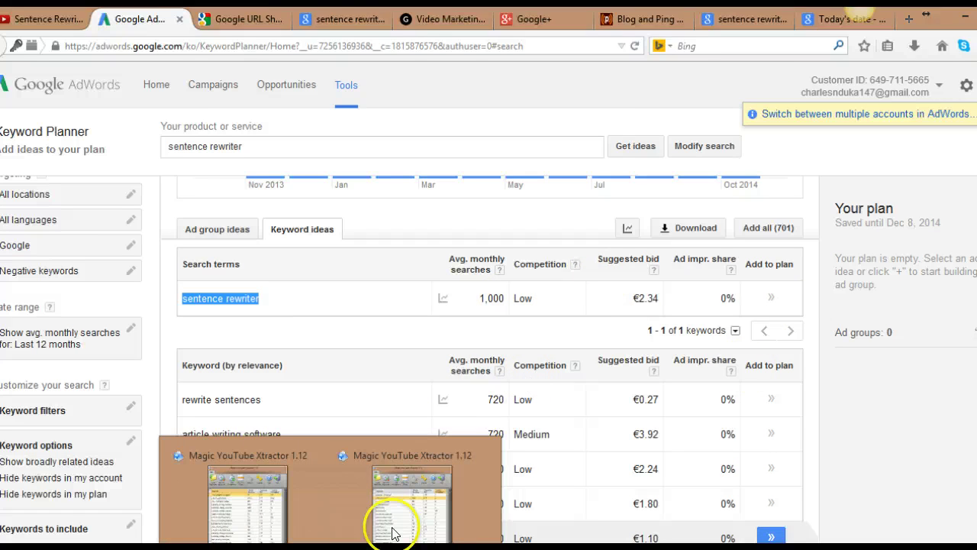
{"action": "left_click", "coordinate": [393, 524]}
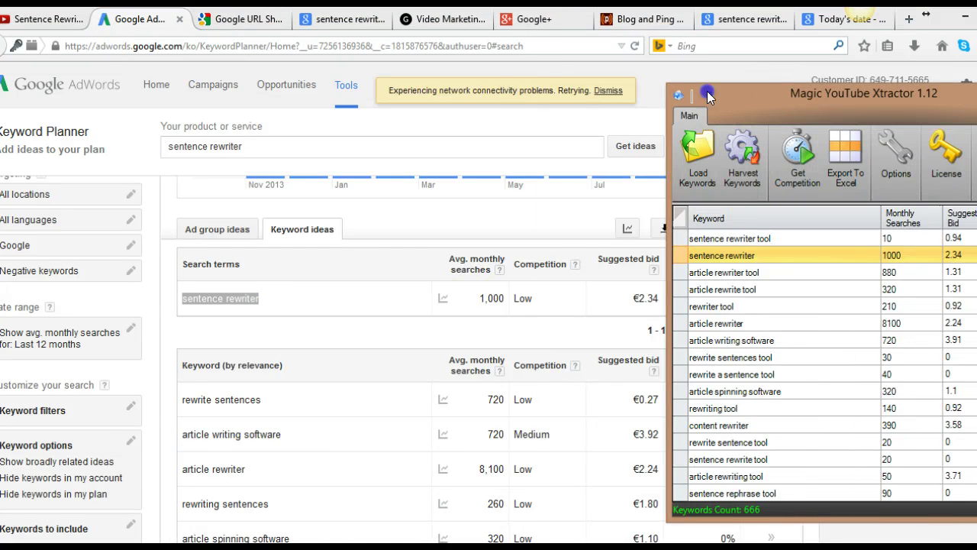
{"action": "left_click_drag", "start_coordinate": [707, 91], "coordinate": [154, 40]}
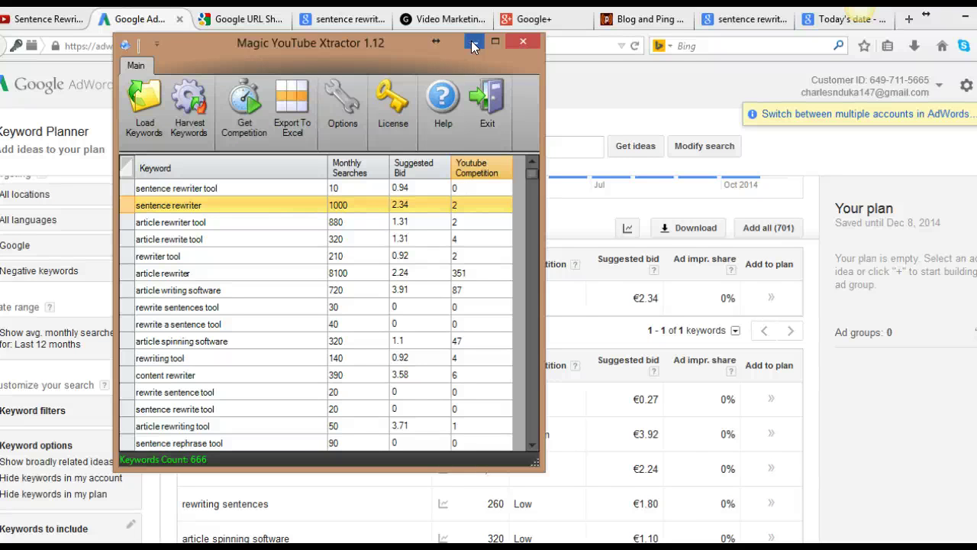
{"action": "left_click", "coordinate": [364, 48]}
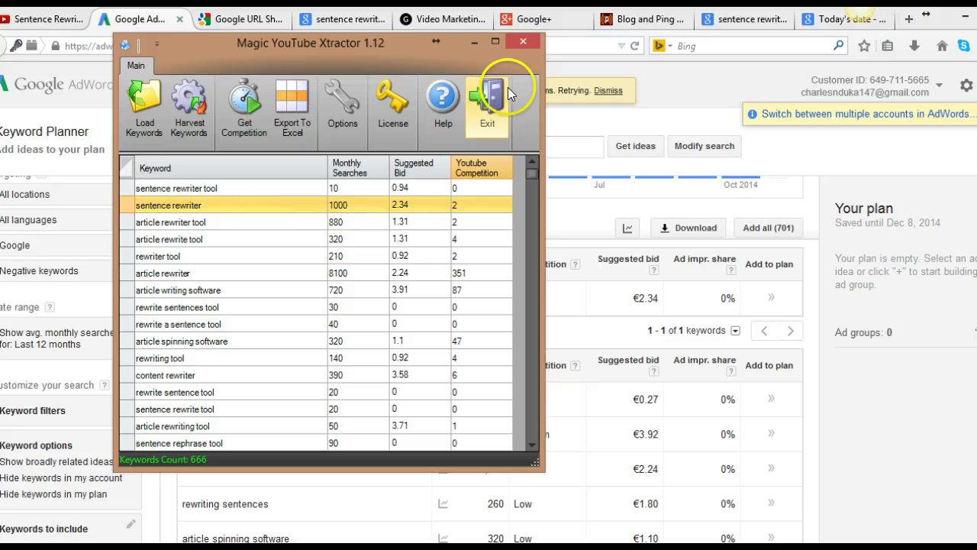
- Minimize Xtractor, skim the Sentence Rewriter video description, then return to the Video Marketing Strategies article
{"action": "left_click", "coordinate": [472, 44]}
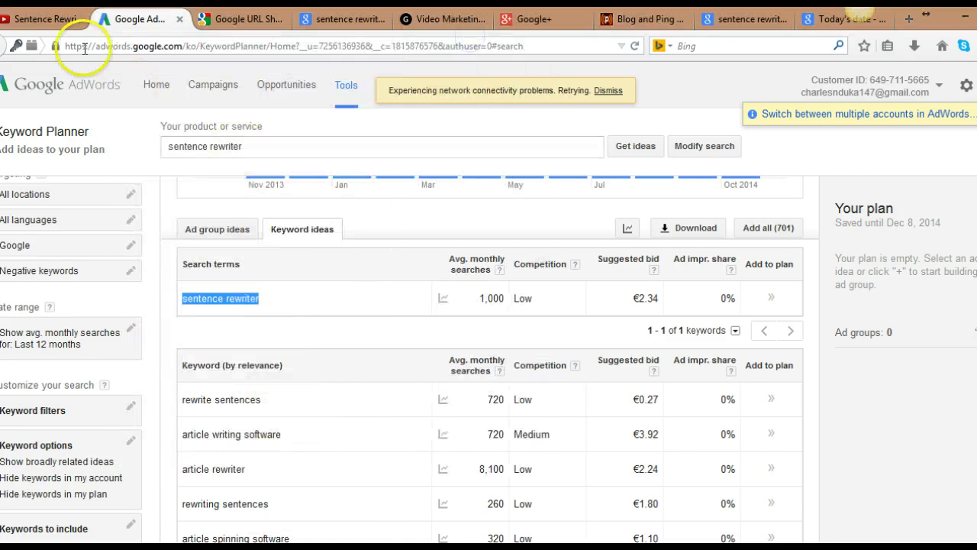
{"action": "left_click", "coordinate": [38, 19]}
{"action": "scroll", "coordinate": [397, 221], "scroll_direction": "down", "scroll_amount": 1}
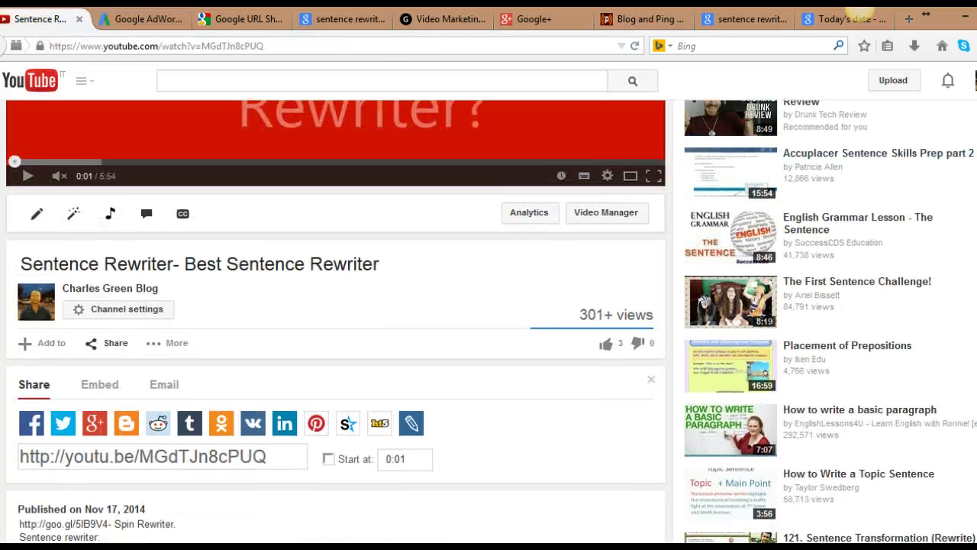
{"action": "scroll", "coordinate": [313, 167], "scroll_direction": "down", "scroll_amount": 2}
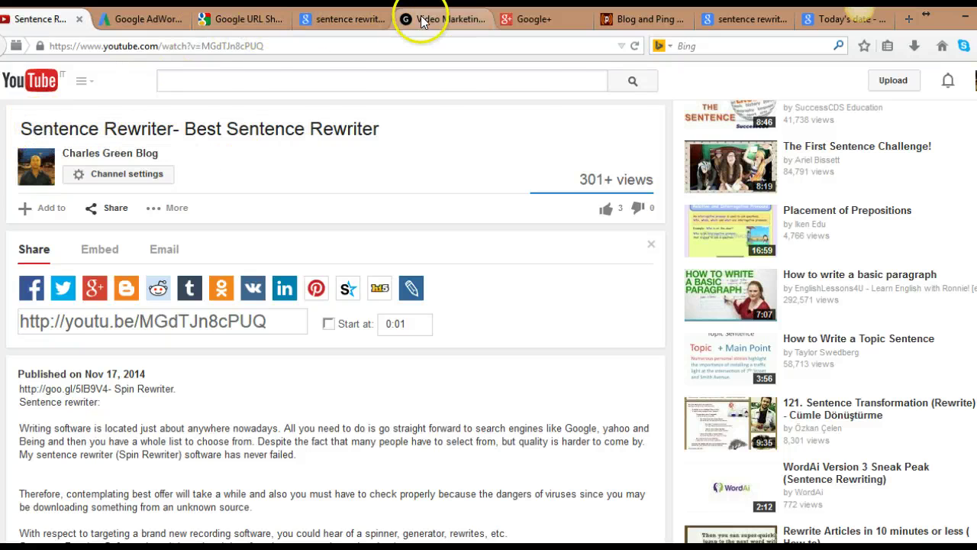
{"action": "left_click", "coordinate": [456, 19]}
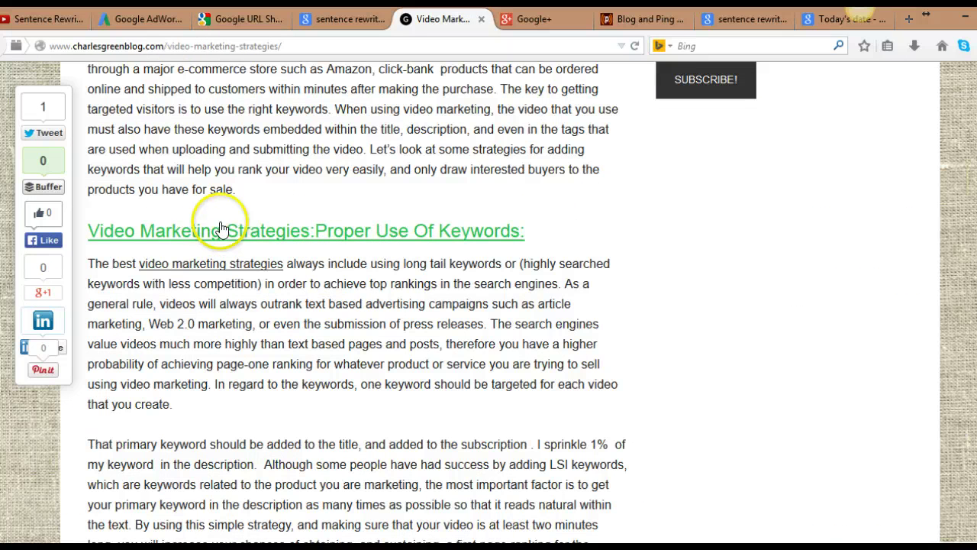
- Read the blog's 'Strong Call To Action' section, then go back to the Sentence Rewriter video
{"action": "scroll", "coordinate": [947, 231], "scroll_direction": "down", "scroll_amount": 2}
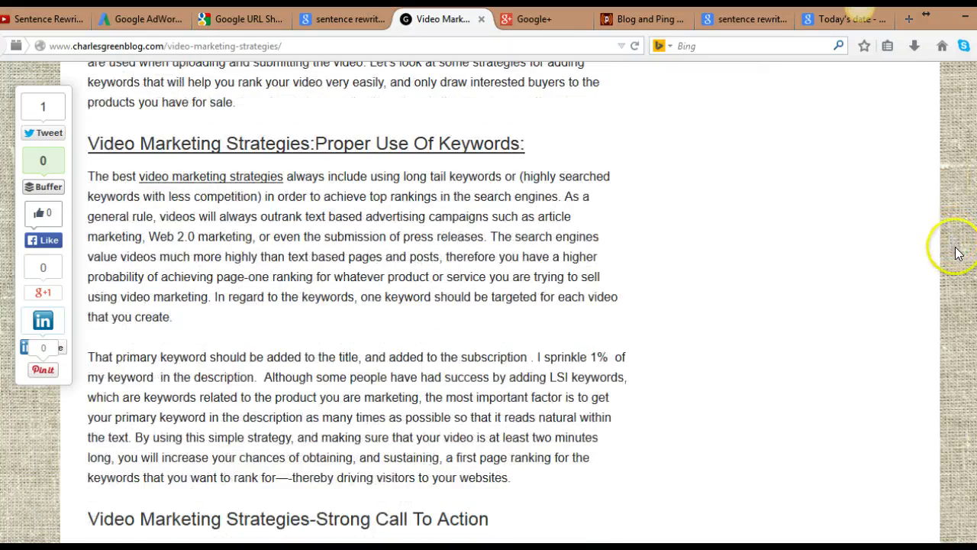
{"action": "scroll", "coordinate": [956, 251], "scroll_direction": "down", "scroll_amount": 8}
{"action": "scroll", "coordinate": [958, 264], "scroll_direction": "up", "scroll_amount": 3}
{"action": "scroll", "coordinate": [960, 263], "scroll_direction": "up", "scroll_amount": 3}
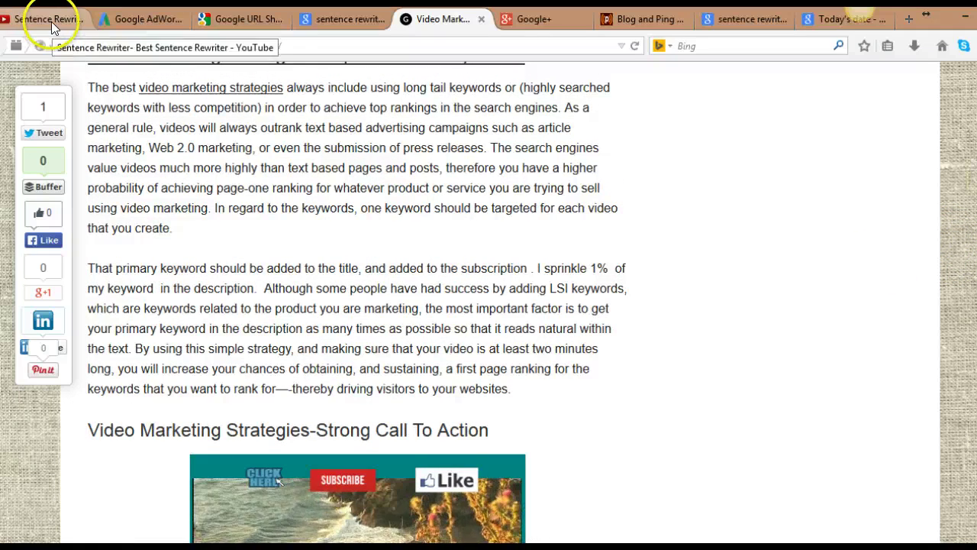
{"action": "scroll", "coordinate": [728, 233], "scroll_direction": "down", "scroll_amount": 3}
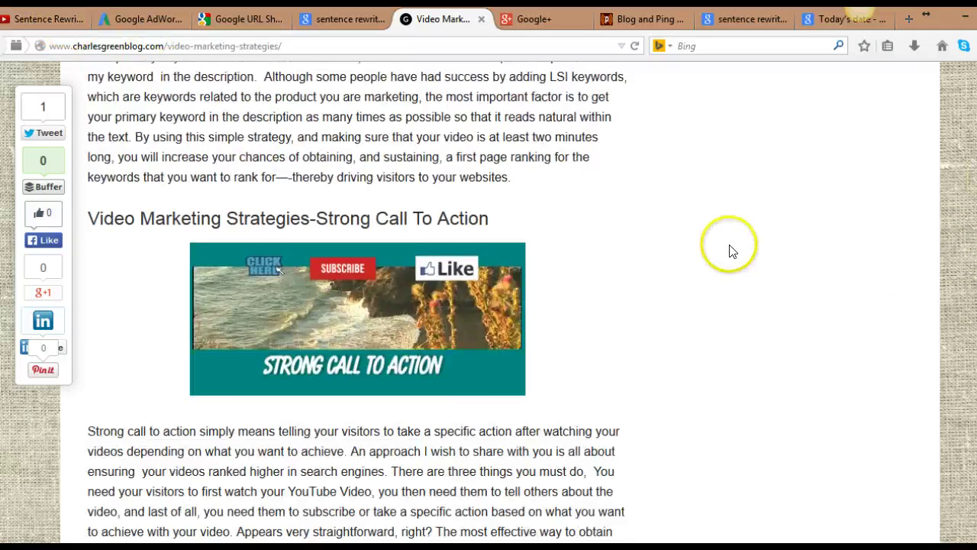
{"action": "scroll", "coordinate": [728, 251], "scroll_direction": "down", "scroll_amount": 4}
{"action": "scroll", "coordinate": [603, 290], "scroll_direction": "up", "scroll_amount": 2}
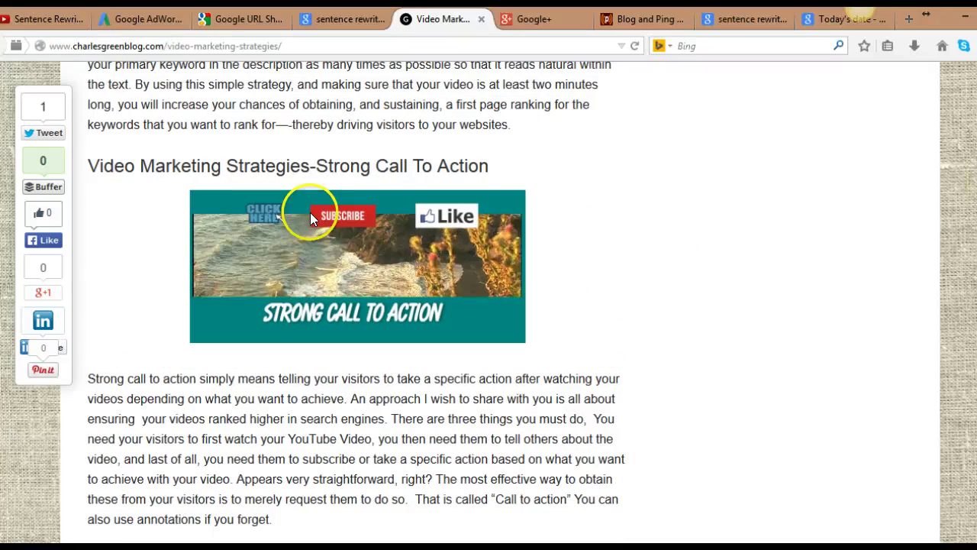
{"action": "left_click", "coordinate": [40, 16]}
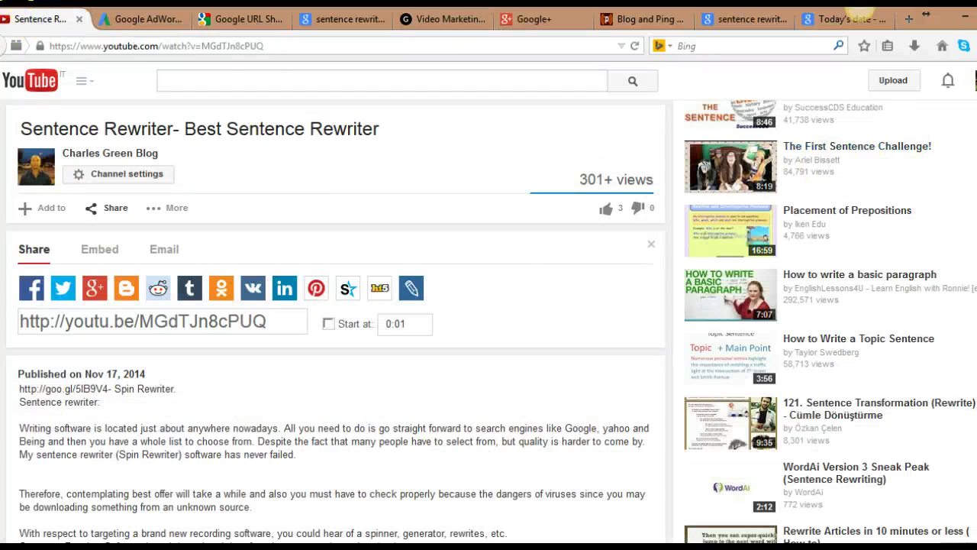
{"action": "scroll", "coordinate": [336, 321], "scroll_direction": "up", "scroll_amount": 1}
{"action": "scroll", "coordinate": [336, 321], "scroll_direction": "down", "scroll_amount": 3}
{"action": "scroll", "coordinate": [336, 321], "scroll_direction": "up", "scroll_amount": 3}
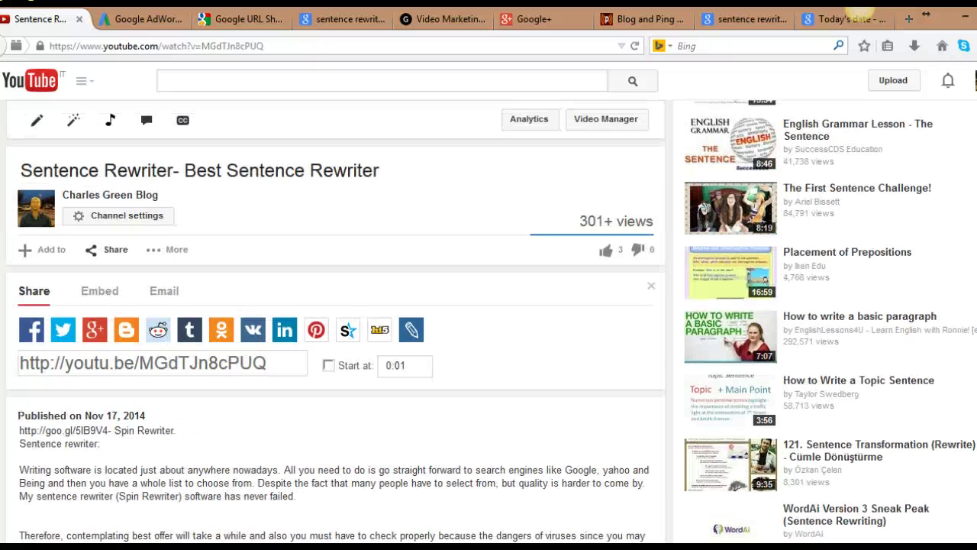
{"action": "scroll", "coordinate": [335, 320], "scroll_direction": "up", "scroll_amount": 2}
{"action": "scroll", "coordinate": [336, 321], "scroll_direction": "up", "scroll_amount": 3}
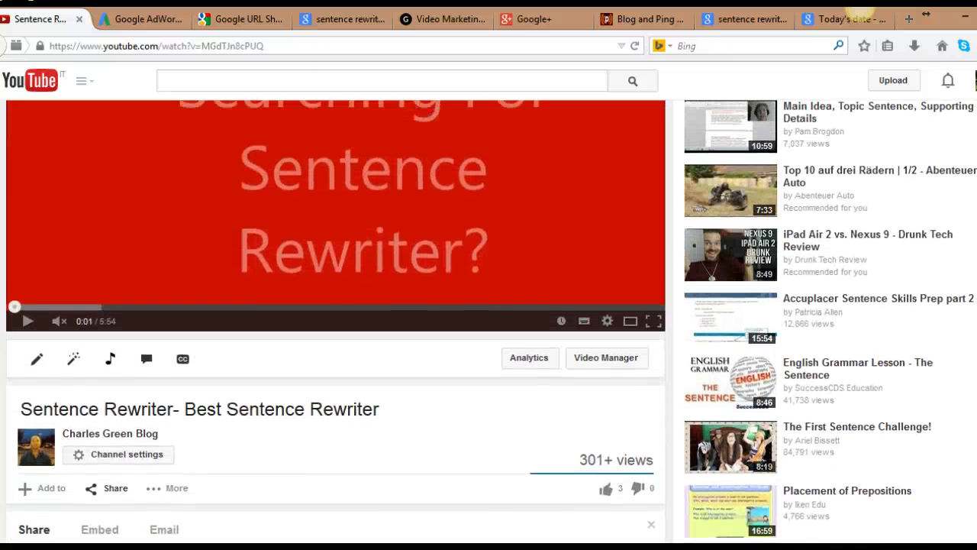
{"action": "scroll", "coordinate": [336, 305], "scroll_direction": "up", "scroll_amount": 2}
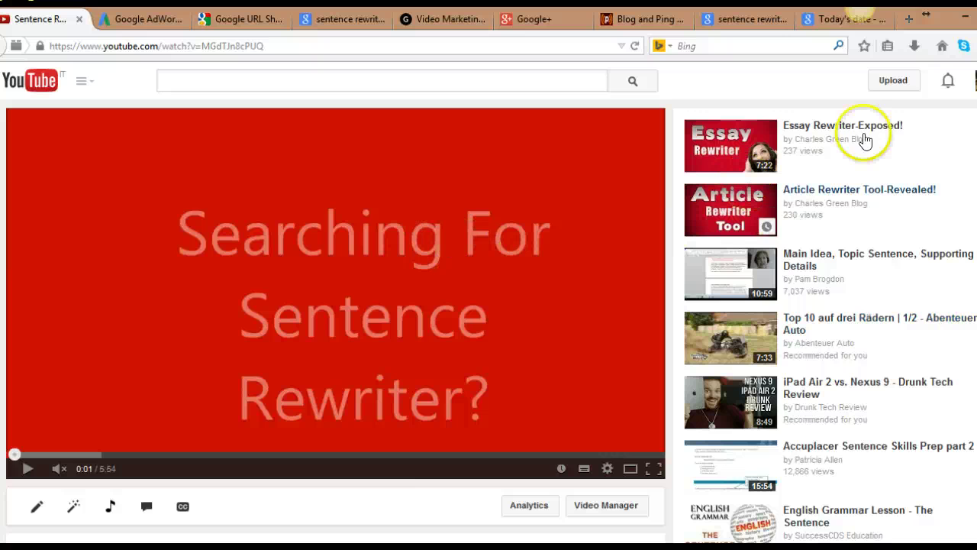
{"action": "scroll", "coordinate": [49, 336], "scroll_direction": "down", "scroll_amount": 3}
{"action": "scroll", "coordinate": [49, 336], "scroll_direction": "down", "scroll_amount": 3}
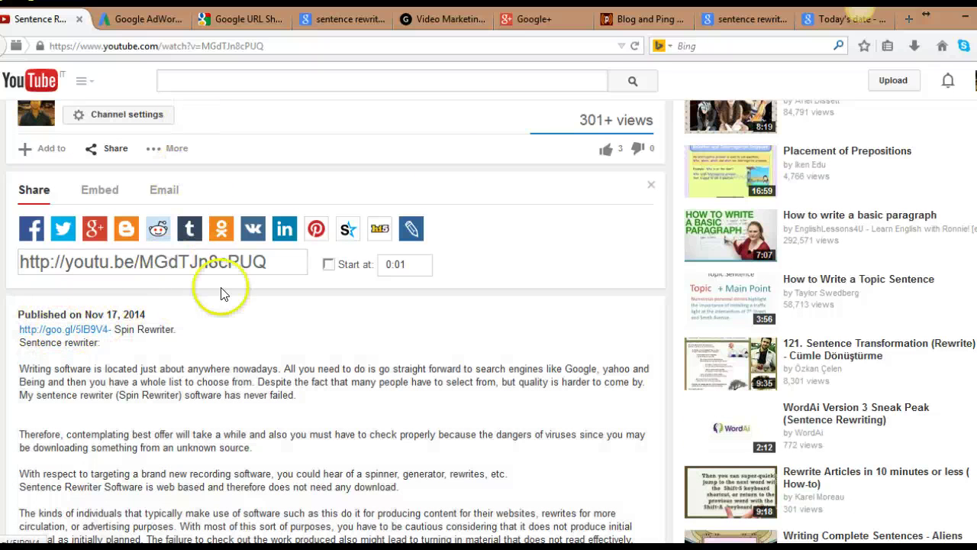
{"action": "scroll", "coordinate": [489, 321], "scroll_direction": "up", "scroll_amount": 1}
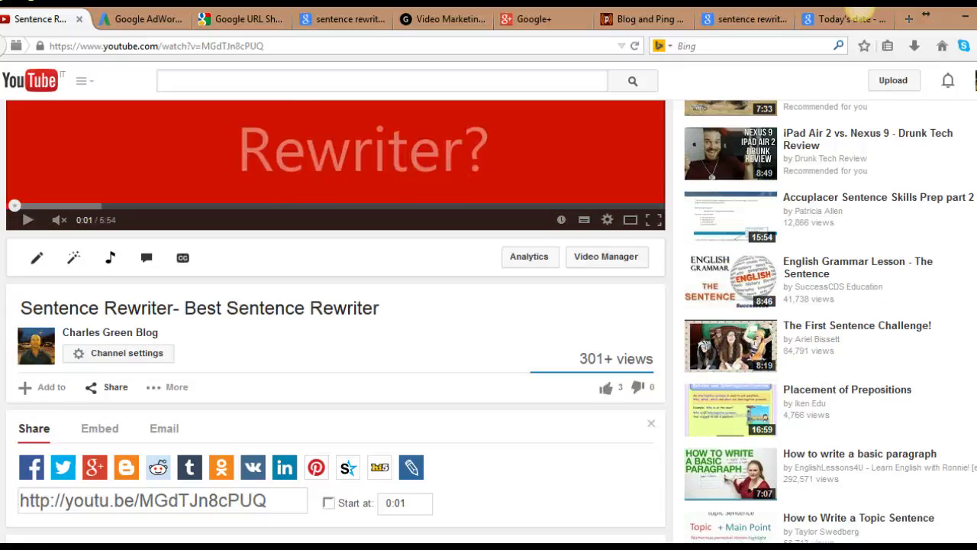
{"action": "scroll", "coordinate": [488, 321], "scroll_direction": "up", "scroll_amount": 3}
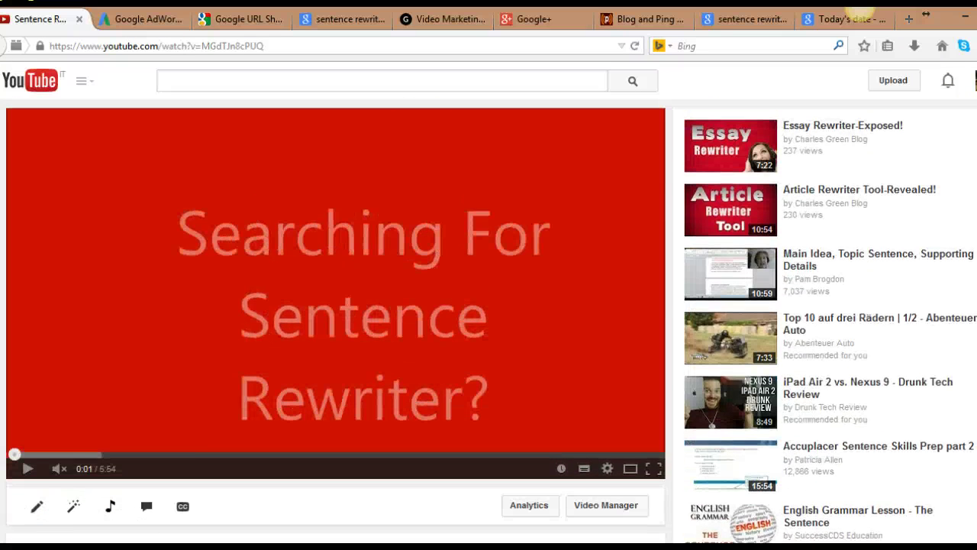
{"action": "scroll", "coordinate": [336, 321], "scroll_direction": "down", "scroll_amount": 2}
{"action": "scroll", "coordinate": [336, 321], "scroll_direction": "down", "scroll_amount": 1}
{"action": "scroll", "coordinate": [335, 320], "scroll_direction": "down", "scroll_amount": 1}
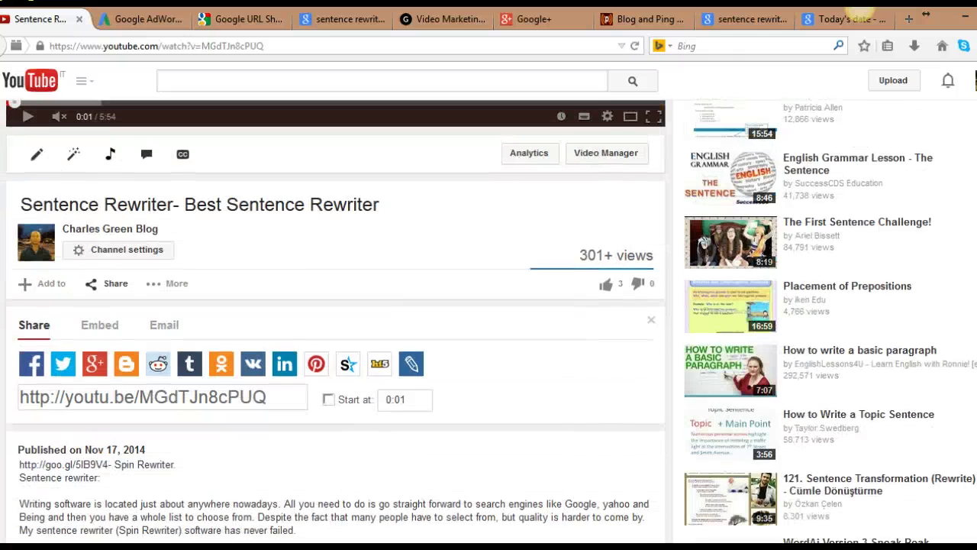
{"action": "scroll", "coordinate": [336, 320], "scroll_direction": "down", "scroll_amount": 2}
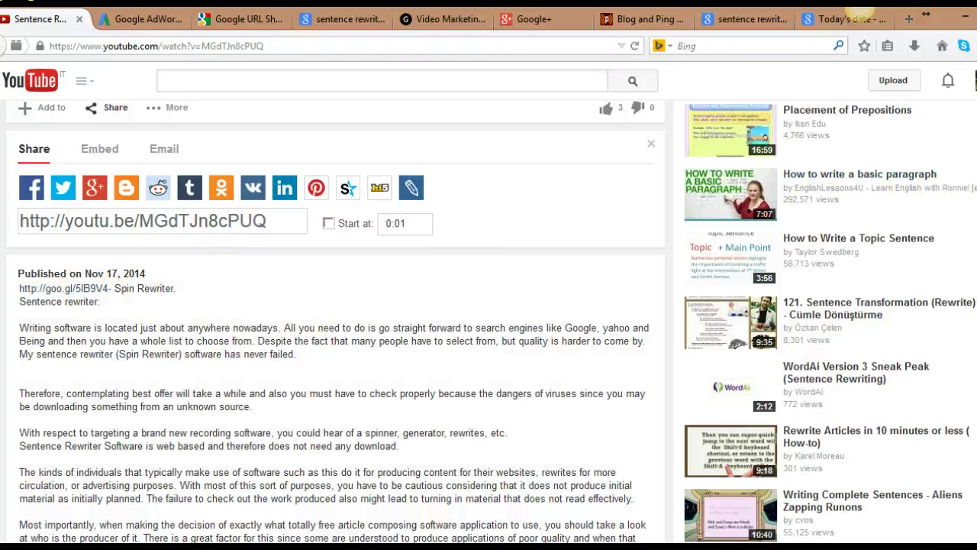
{"action": "scroll", "coordinate": [606, 164], "scroll_direction": "up", "scroll_amount": 2}
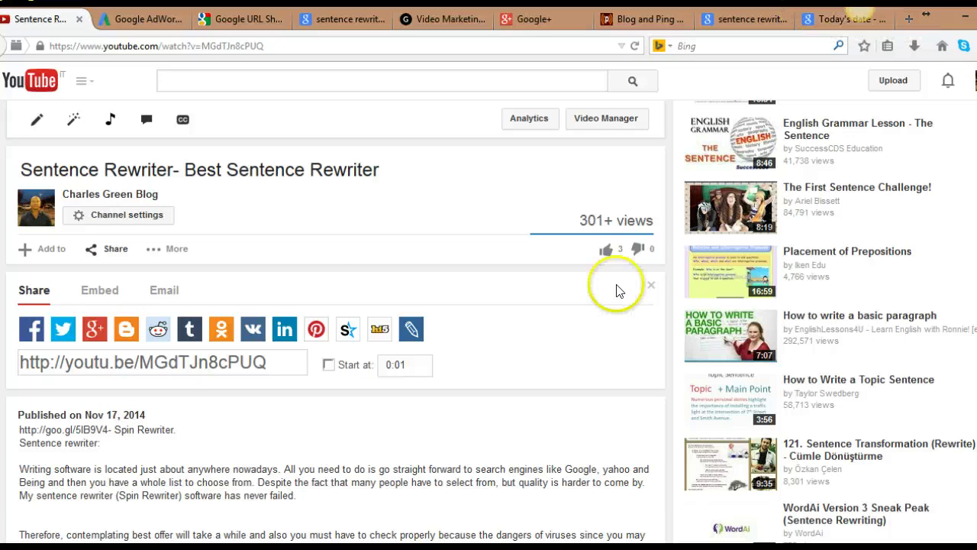
{"action": "left_click", "coordinate": [836, 23]}
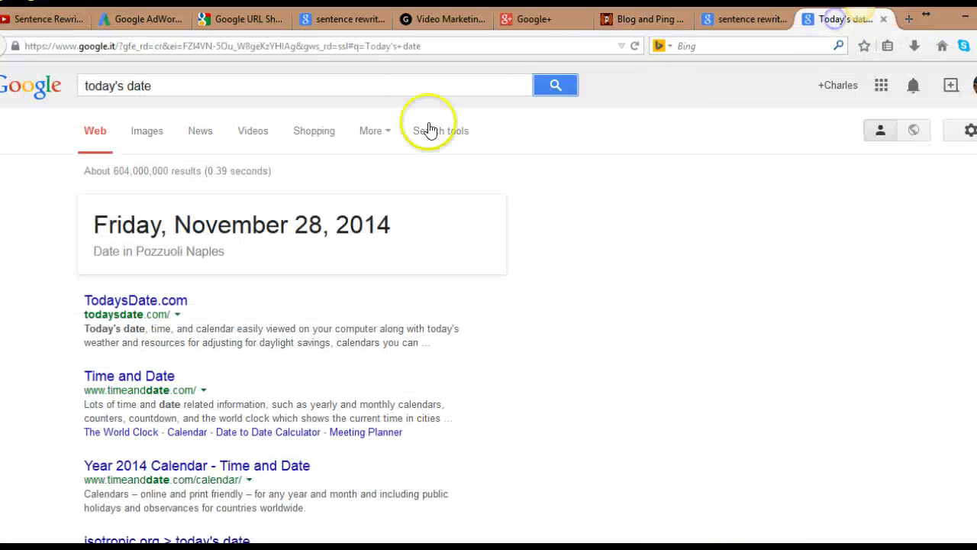
{"action": "left_click", "coordinate": [559, 87]}
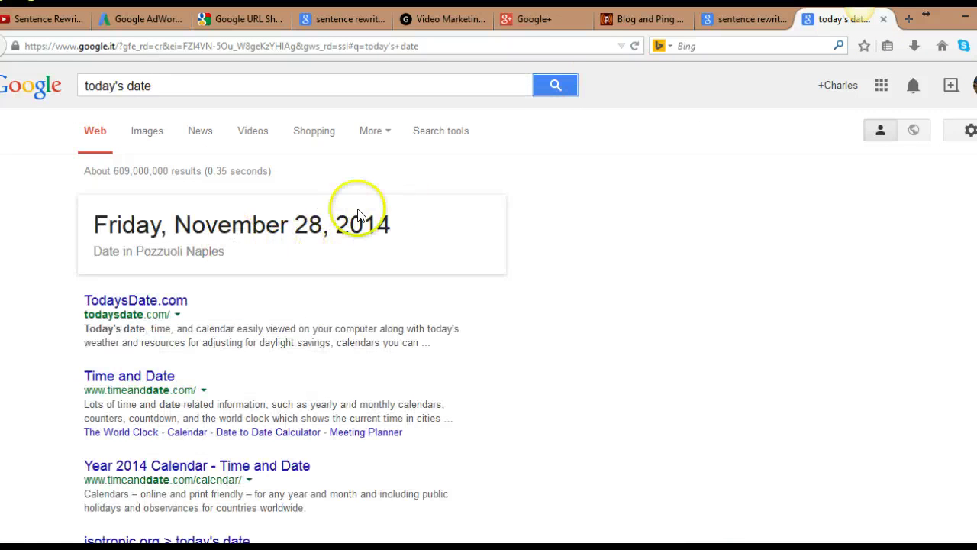
{"action": "left_click", "coordinate": [65, 21]}
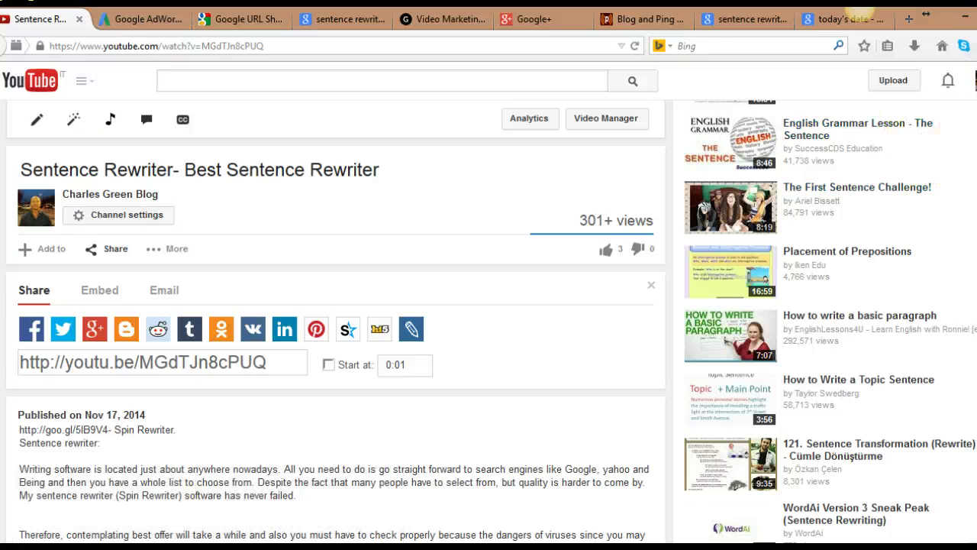
{"action": "scroll", "coordinate": [336, 320], "scroll_direction": "up", "scroll_amount": 3}
{"action": "scroll", "coordinate": [336, 320], "scroll_direction": "down", "scroll_amount": 5}
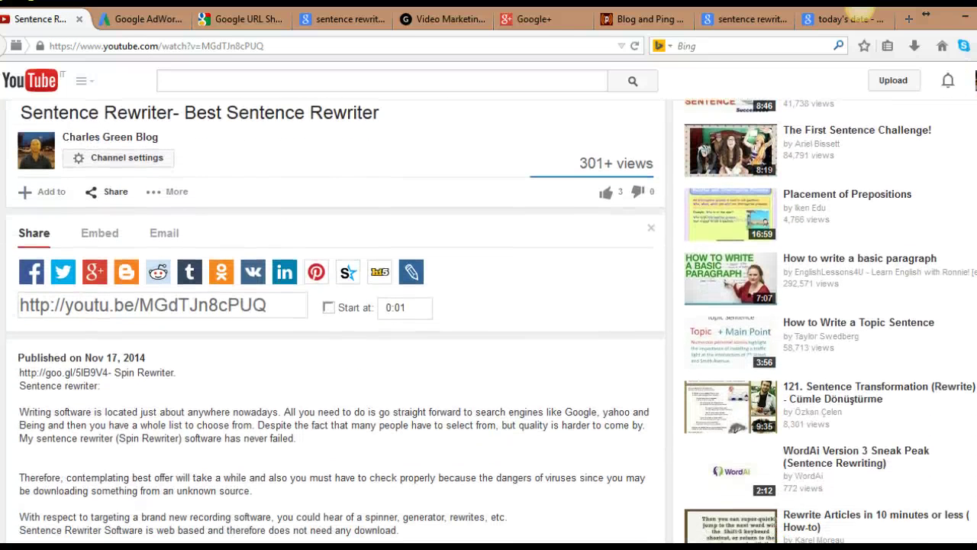
{"action": "scroll", "coordinate": [409, 159], "scroll_direction": "up", "scroll_amount": 2}
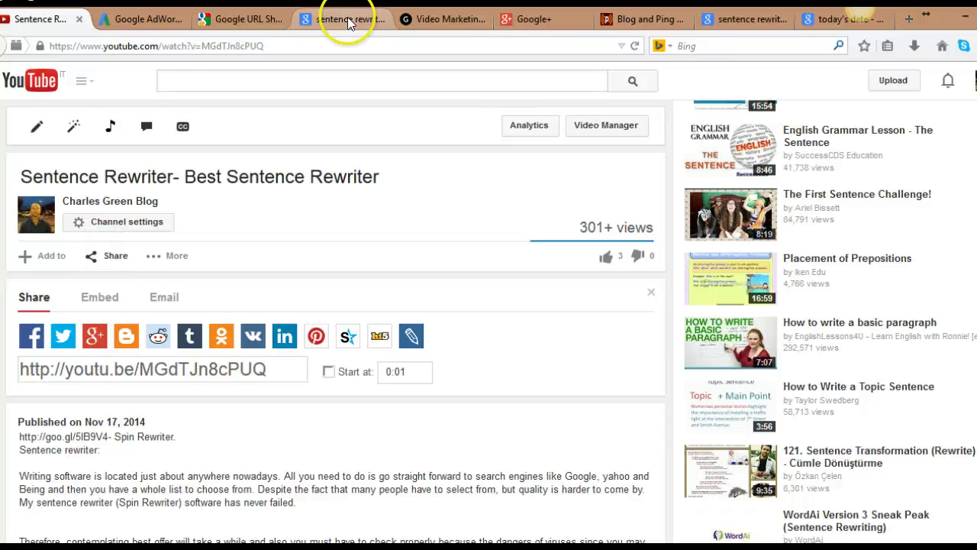
{"action": "left_click", "coordinate": [458, 17]}
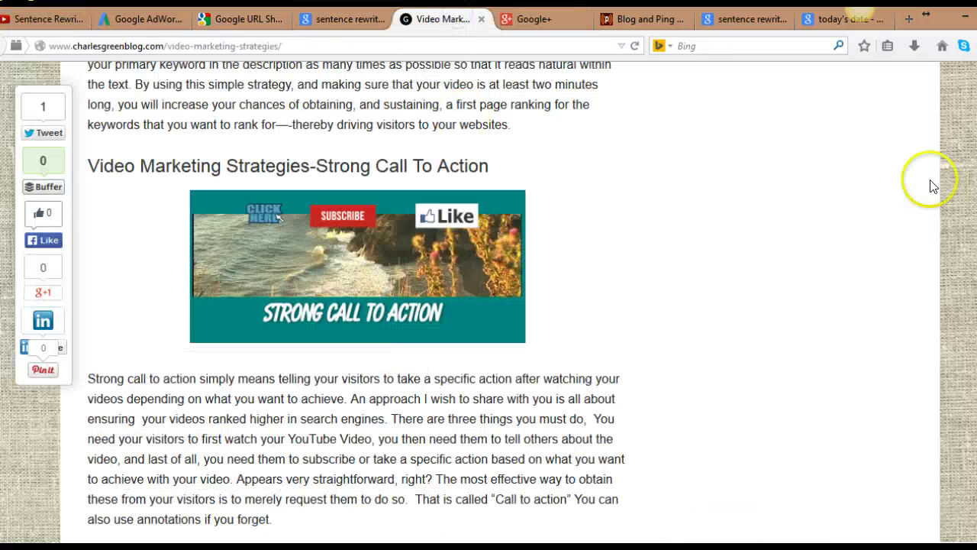
{"action": "scroll", "coordinate": [932, 186], "scroll_direction": "down", "scroll_amount": 4}
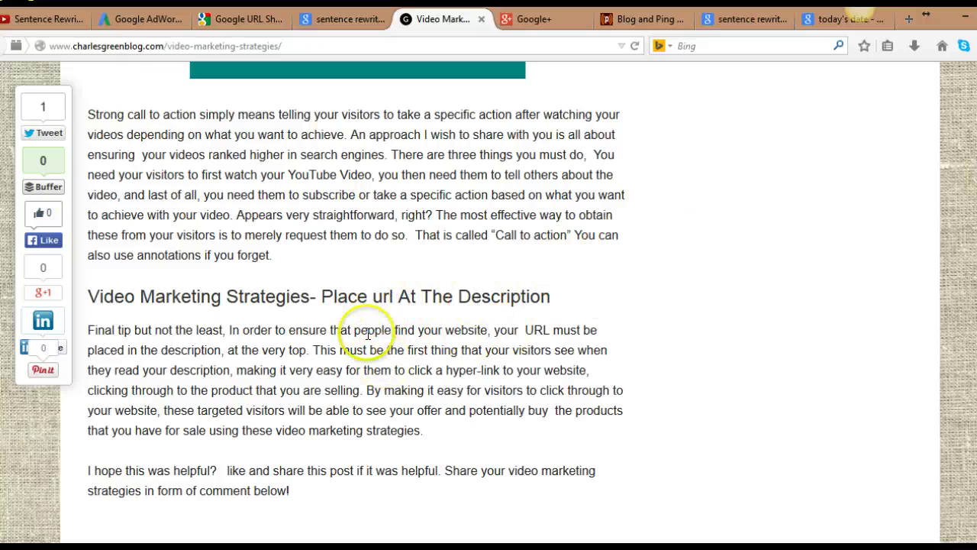
- Return to the Sentence Rewriter video and read through its expanded description
{"action": "left_click", "coordinate": [47, 20]}
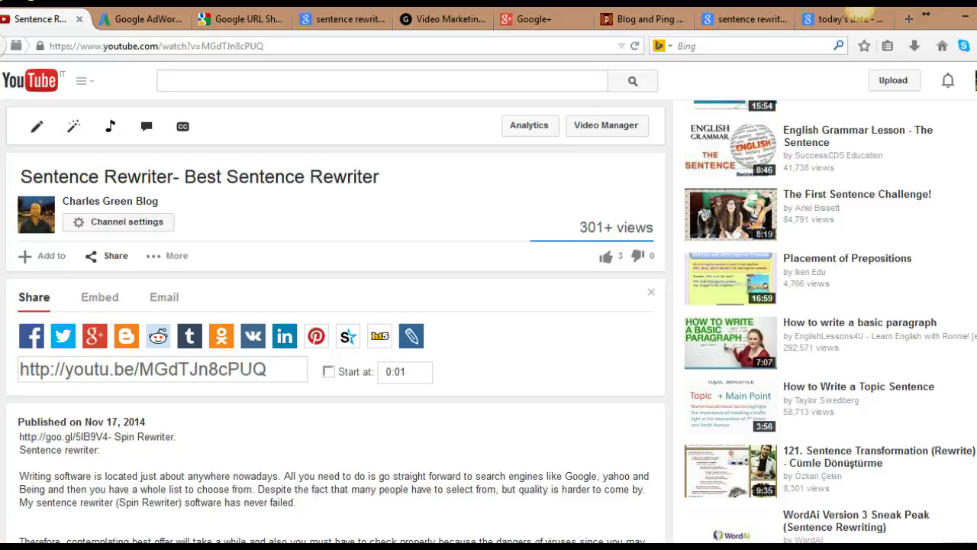
{"action": "scroll", "coordinate": [336, 321], "scroll_direction": "up", "scroll_amount": 1}
{"action": "scroll", "coordinate": [336, 320], "scroll_direction": "down", "scroll_amount": 4}
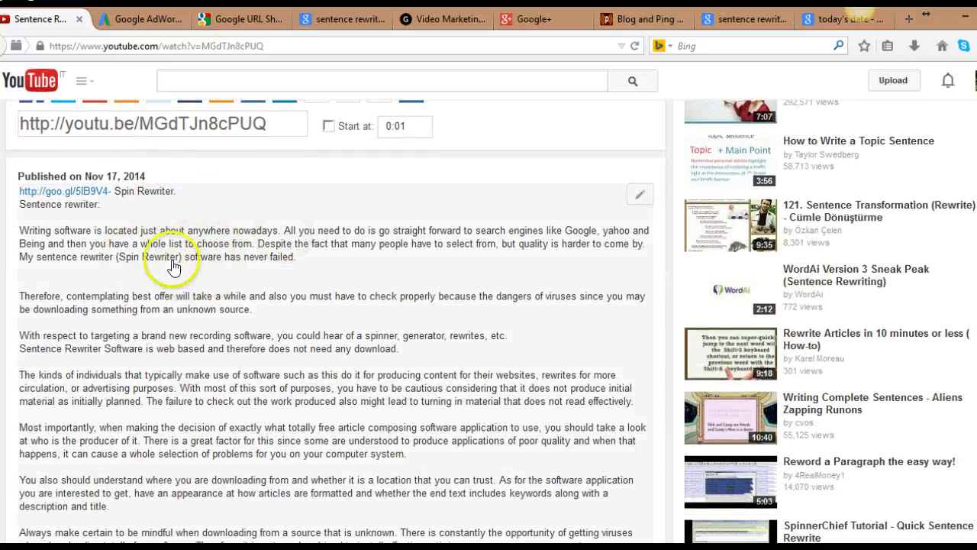
{"action": "scroll", "coordinate": [809, 328], "scroll_direction": "down", "scroll_amount": 3}
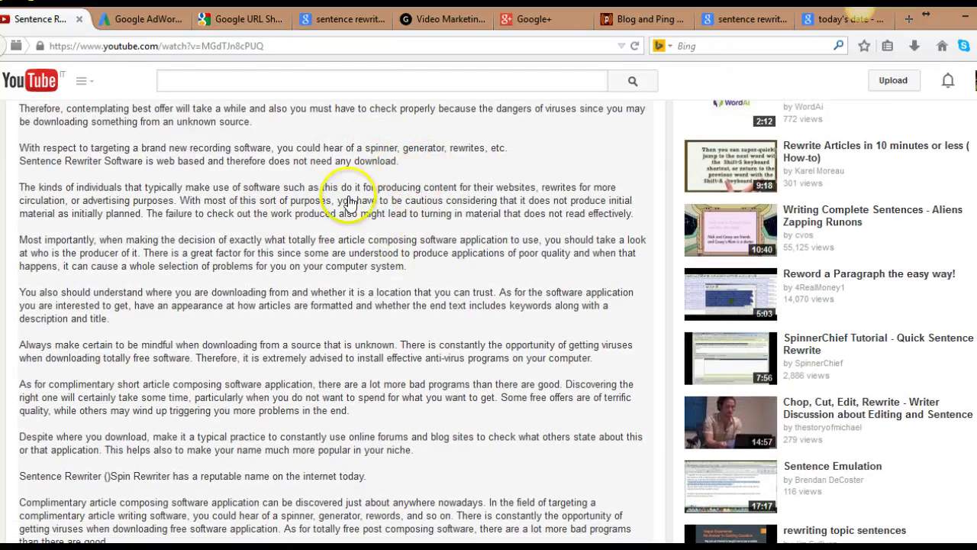
{"action": "scroll", "coordinate": [720, 164], "scroll_direction": "down", "scroll_amount": 3}
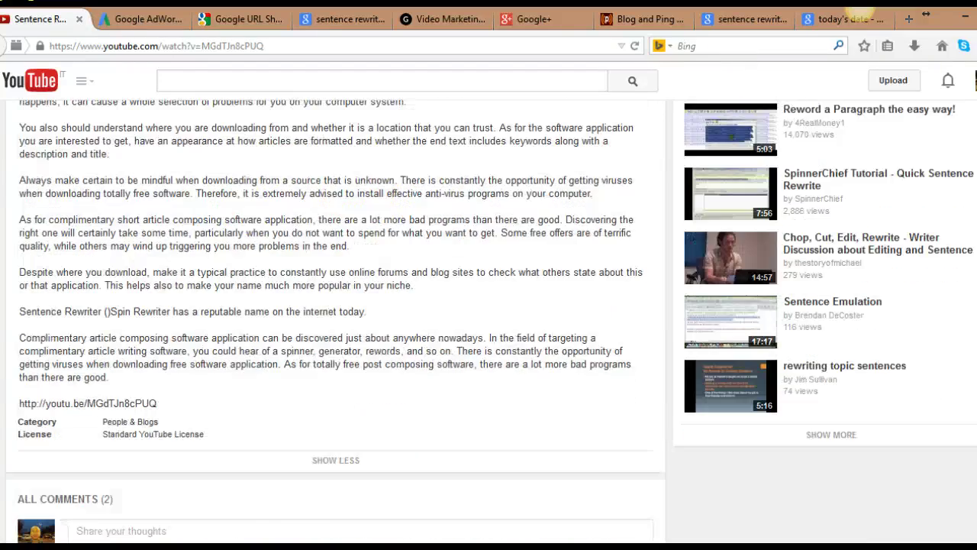
{"action": "scroll", "coordinate": [720, 163], "scroll_direction": "down", "scroll_amount": 2}
{"action": "scroll", "coordinate": [720, 163], "scroll_direction": "up", "scroll_amount": 10}
{"action": "scroll", "coordinate": [720, 163], "scroll_direction": "up", "scroll_amount": 2}
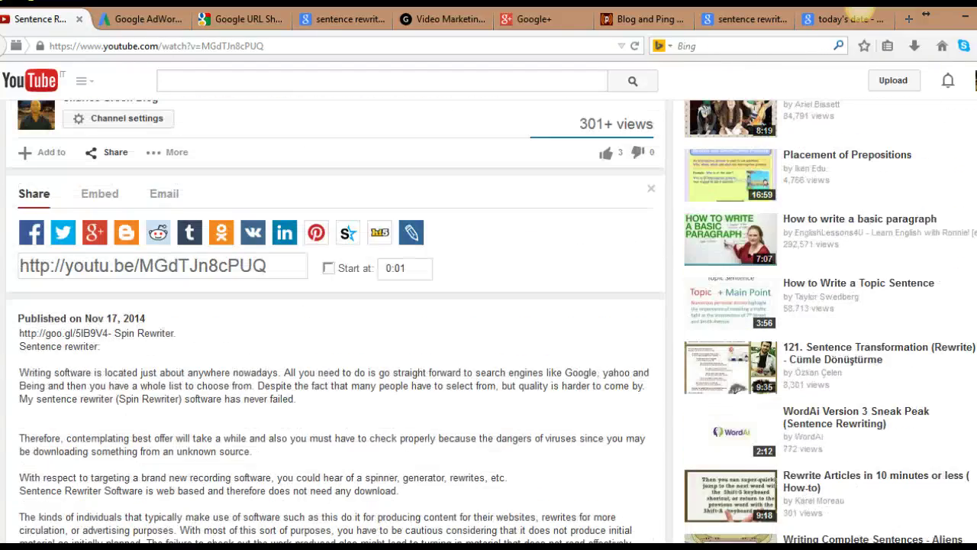
{"action": "scroll", "coordinate": [309, 116], "scroll_direction": "down", "scroll_amount": 3}
{"action": "scroll", "coordinate": [309, 116], "scroll_direction": "down", "scroll_amount": 3}
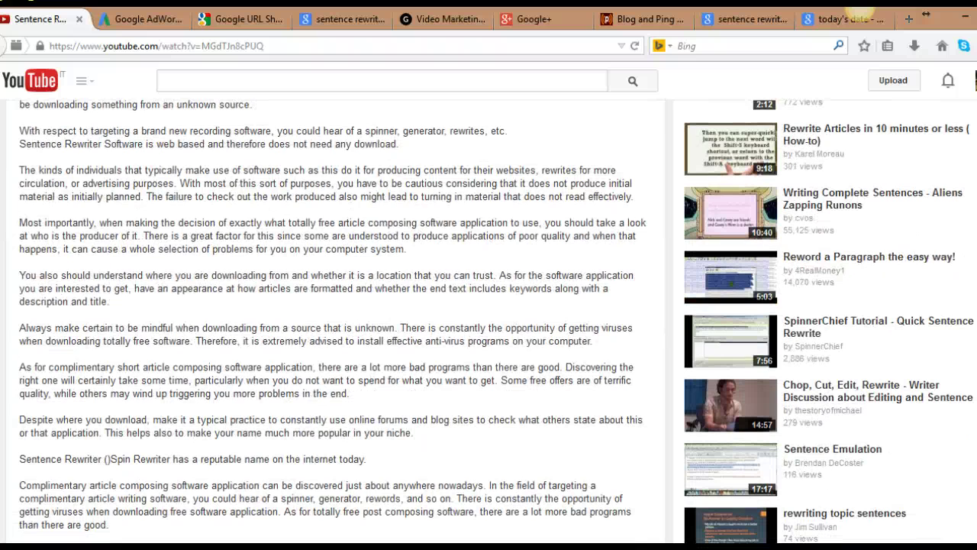
{"action": "scroll", "coordinate": [320, 229], "scroll_direction": "down", "scroll_amount": 3}
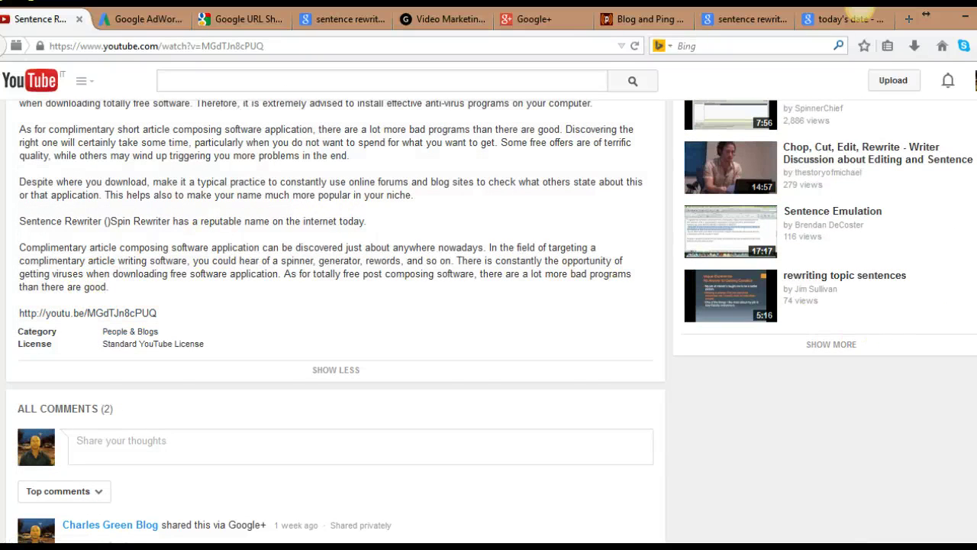
{"action": "scroll", "coordinate": [400, 329], "scroll_direction": "up", "scroll_amount": 10}
{"action": "scroll", "coordinate": [400, 329], "scroll_direction": "down", "scroll_amount": 1}
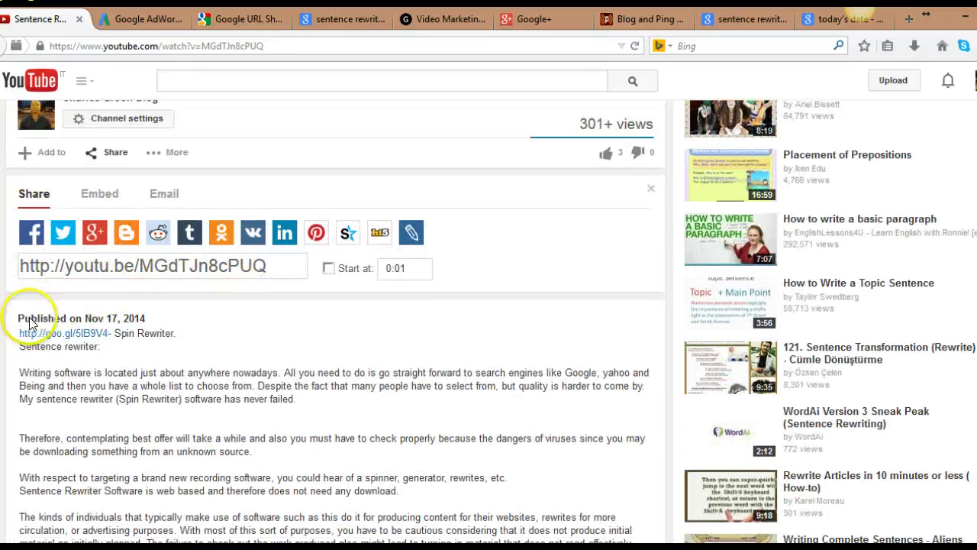
{"action": "scroll", "coordinate": [400, 377], "scroll_direction": "down", "scroll_amount": 3}
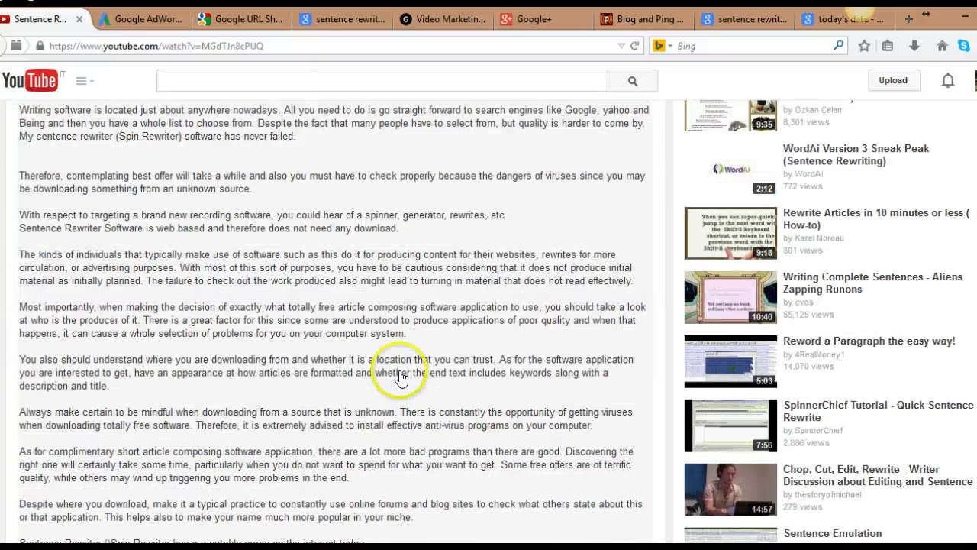
{"action": "scroll", "coordinate": [397, 374], "scroll_direction": "down", "scroll_amount": 3}
- Collapse the description with SHOW LESS and open the youtu.be short link shown there
{"action": "left_click", "coordinate": [347, 423]}
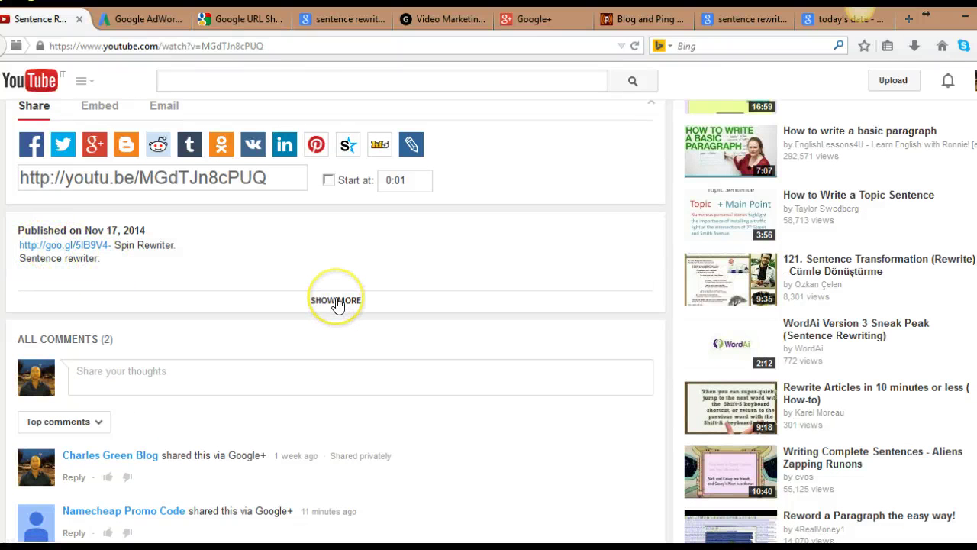
{"action": "scroll", "coordinate": [279, 277], "scroll_direction": "down", "scroll_amount": 3}
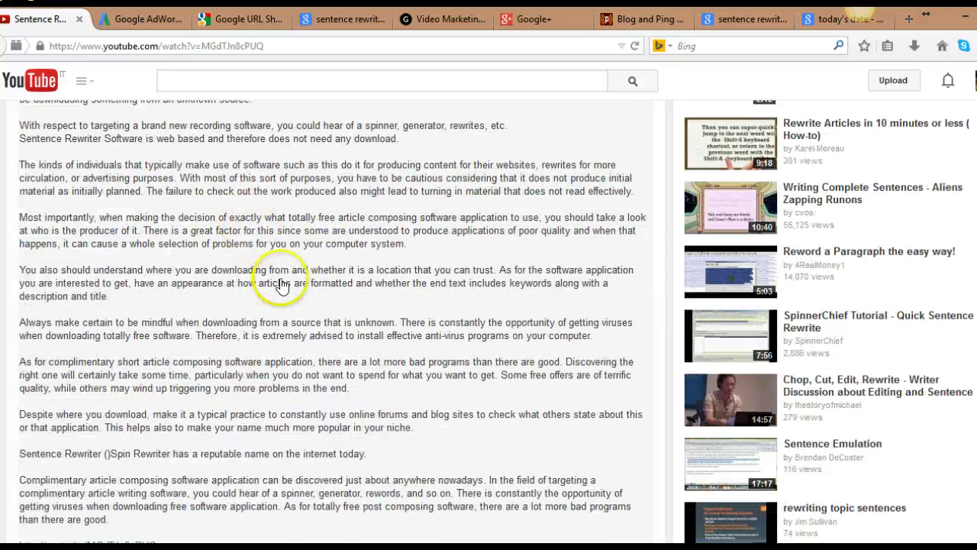
{"action": "scroll", "coordinate": [359, 324], "scroll_direction": "down", "scroll_amount": 3}
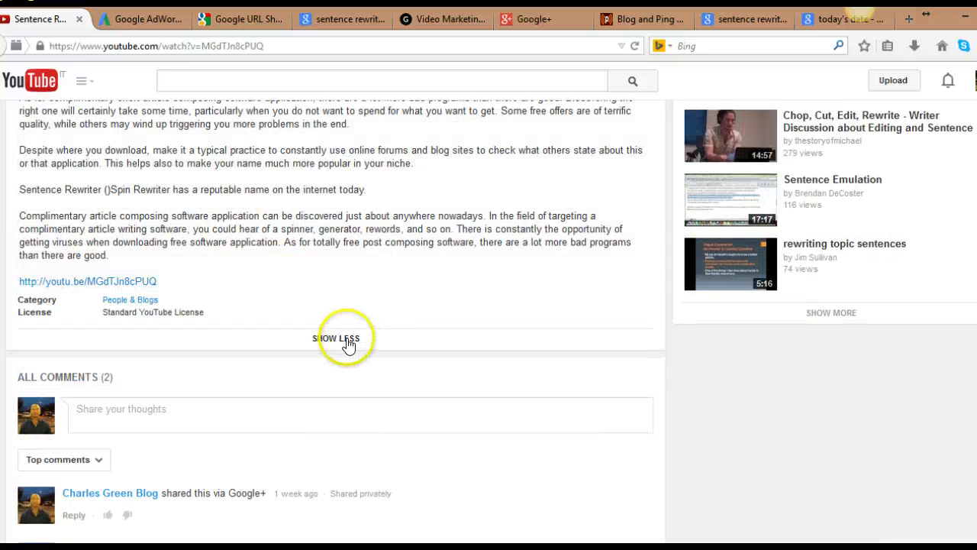
{"action": "left_click", "coordinate": [348, 342]}
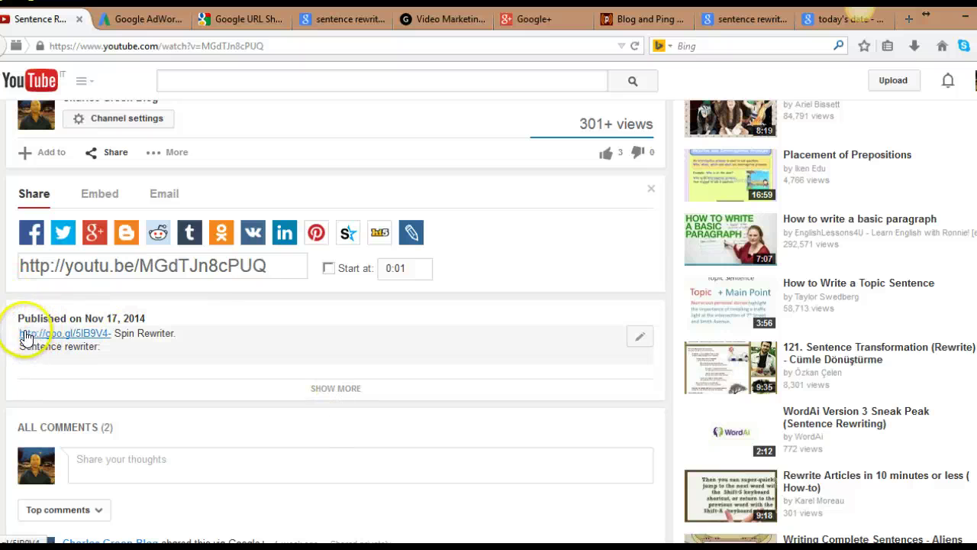
{"action": "left_click", "coordinate": [80, 332]}
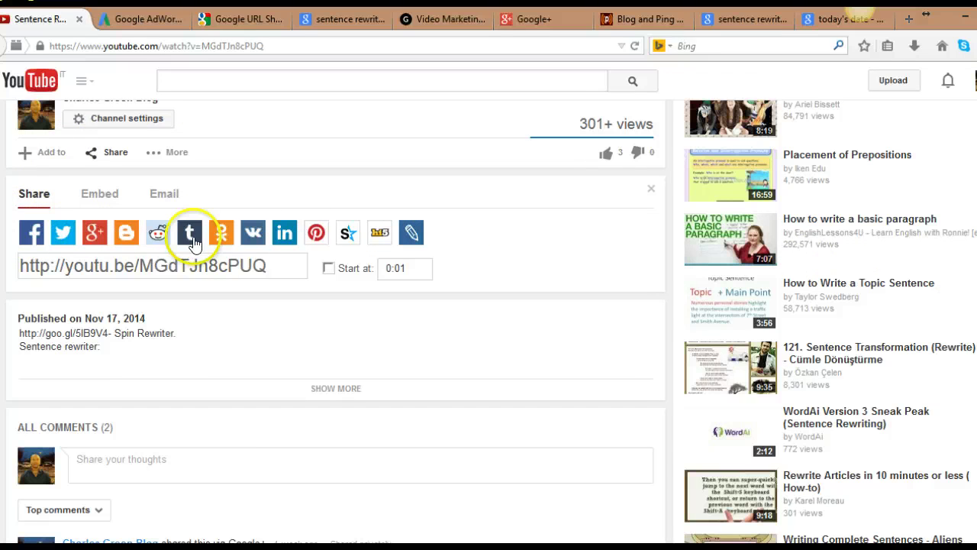
{"action": "left_click", "coordinate": [95, 236]}
{"action": "type", "text": "Best Sentence rewriter"}
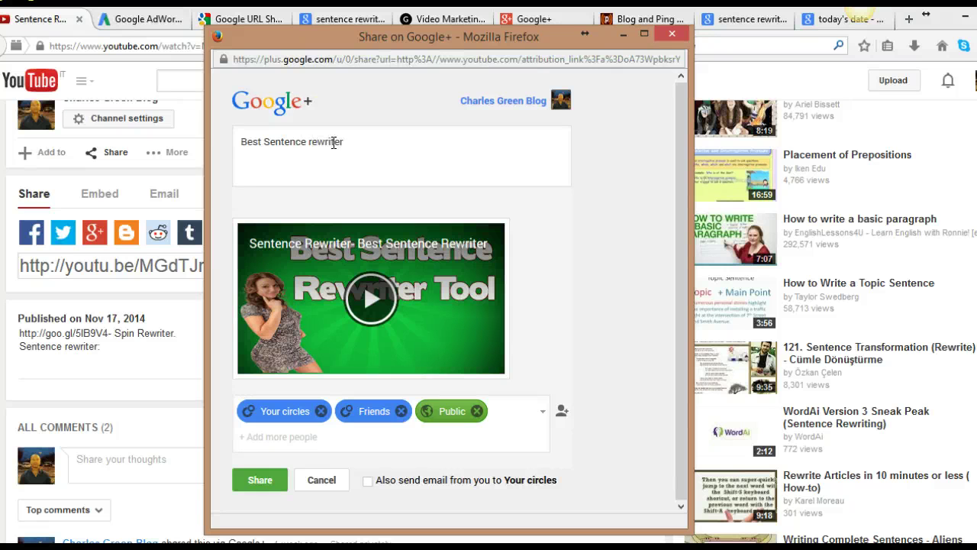
{"action": "left_click", "coordinate": [400, 134]}
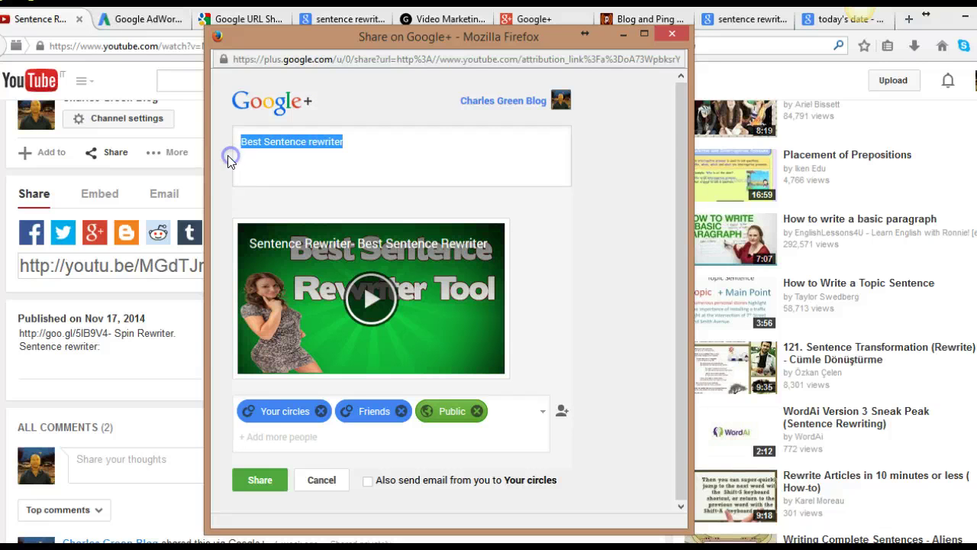
{"action": "key", "text": "BackSpace"}
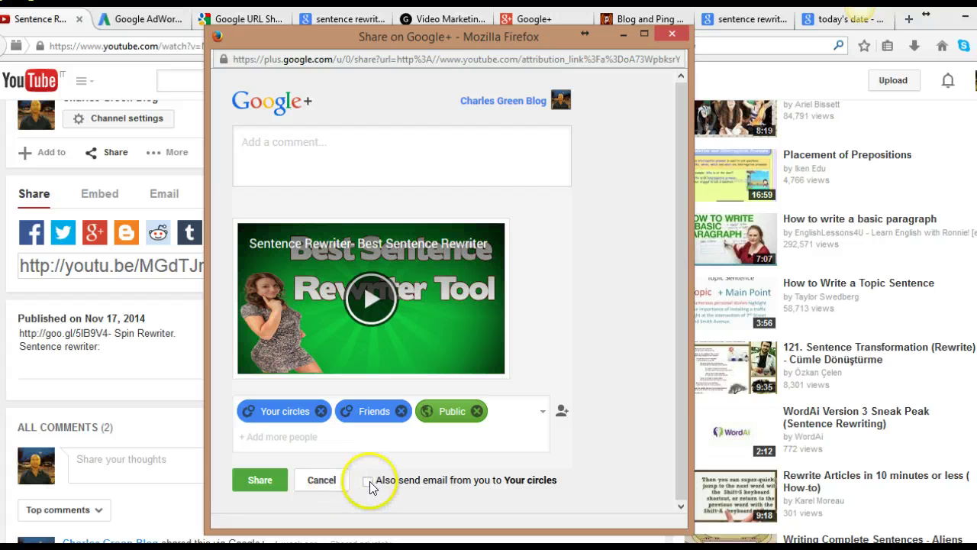
{"action": "left_click", "coordinate": [322, 479]}
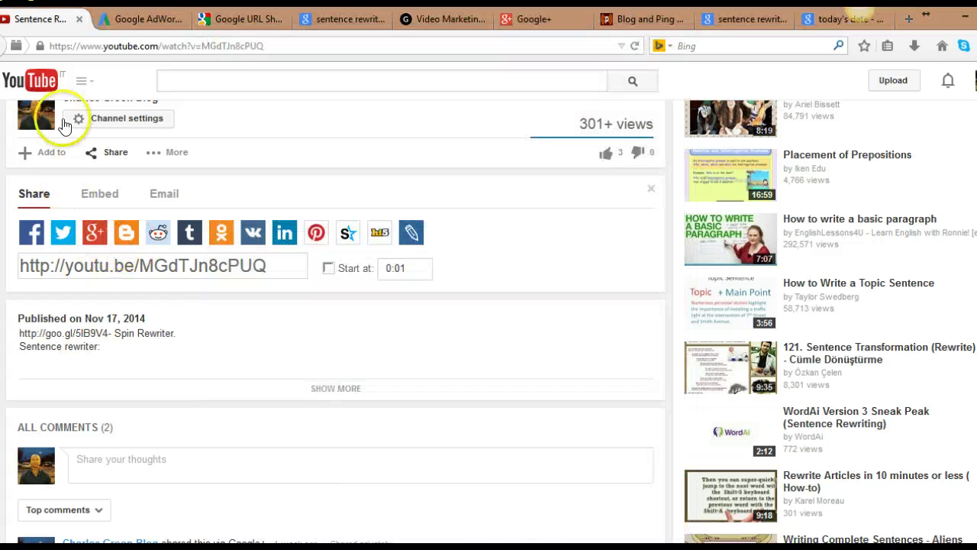
- Show the 'sentence rewriter' Google results, with the Google+ post ranked second
{"action": "left_click", "coordinate": [353, 20]}
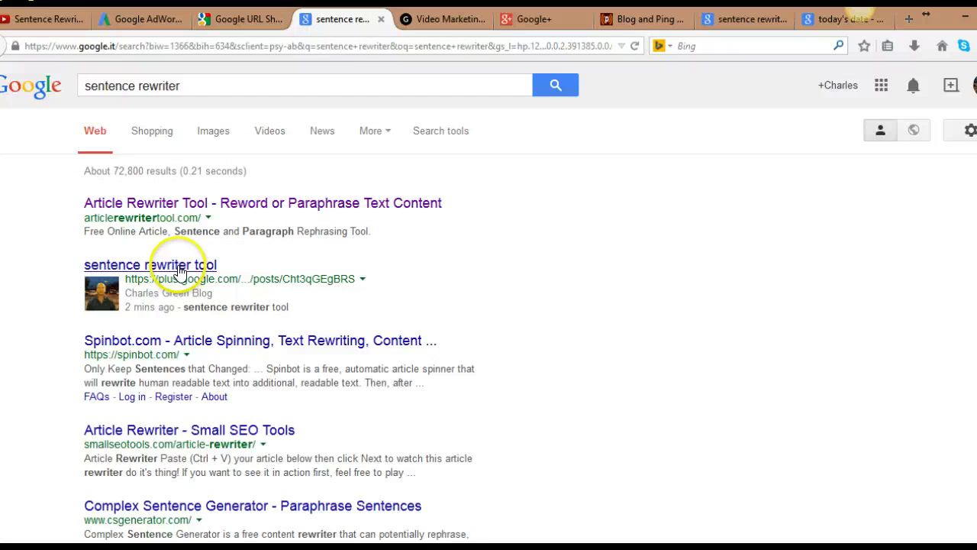
- Copy the Google+ 'sentence rewriter tool' post link via Link to post, then go to Pingler
{"action": "left_click", "coordinate": [544, 19]}
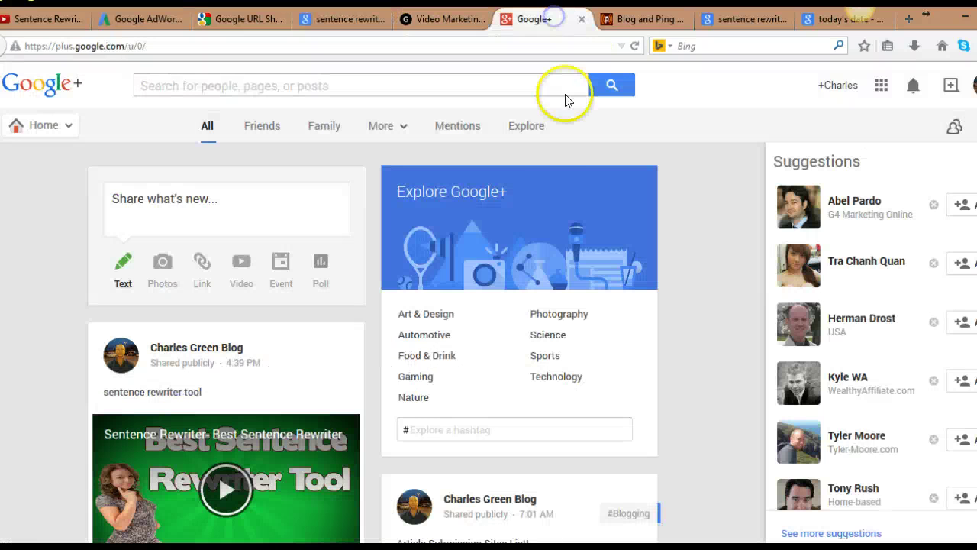
{"action": "scroll", "coordinate": [428, 283], "scroll_direction": "down", "scroll_amount": 3}
{"action": "scroll", "coordinate": [412, 191], "scroll_direction": "up", "scroll_amount": 2}
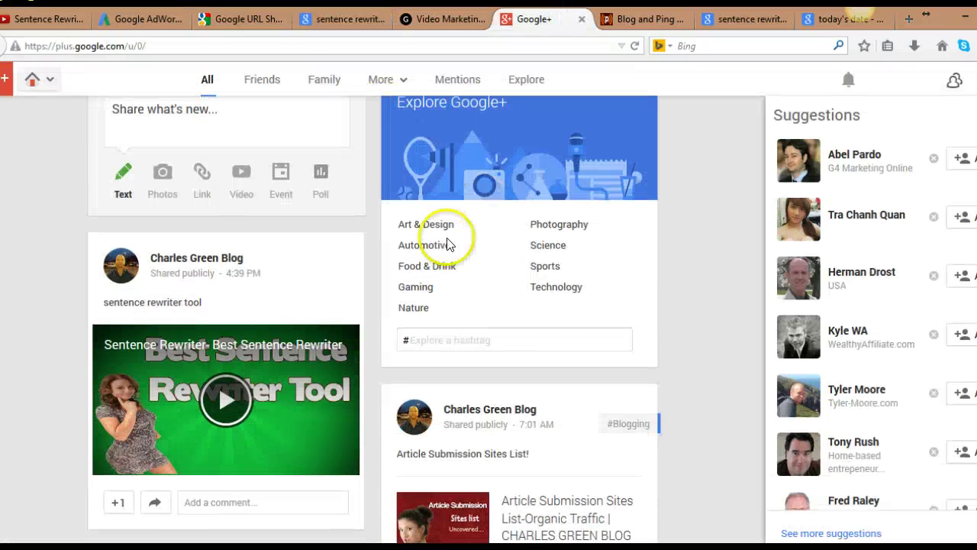
{"action": "left_click", "coordinate": [348, 248]}
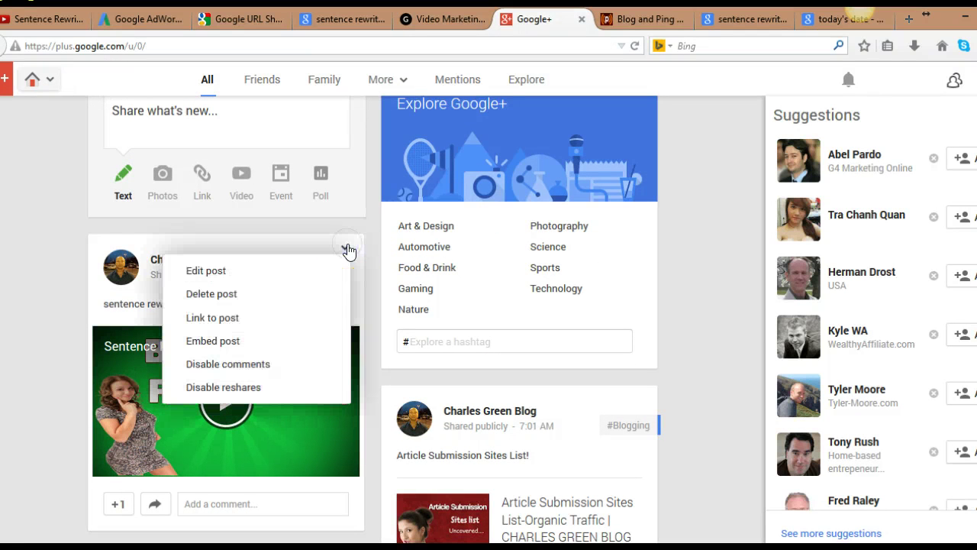
{"action": "left_click", "coordinate": [233, 321]}
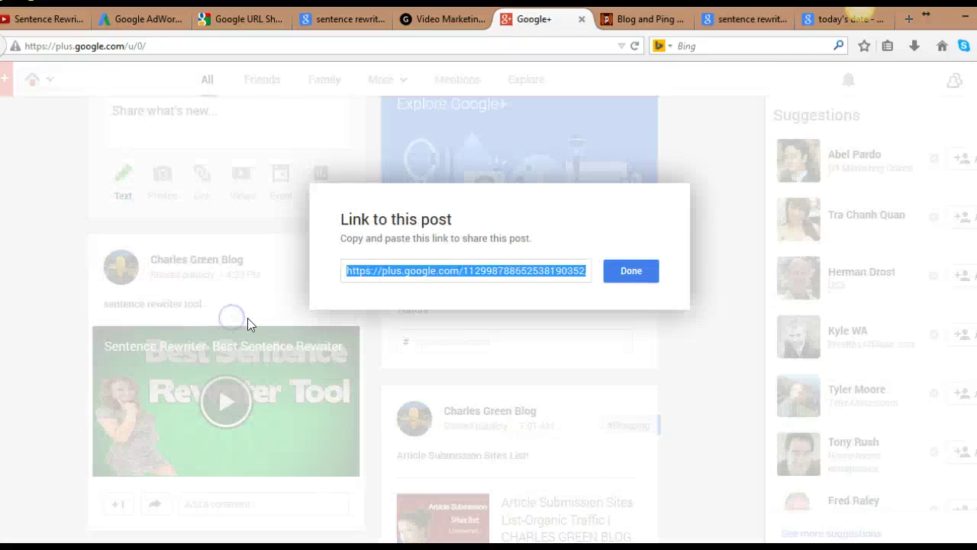
{"action": "right_click", "coordinate": [421, 267]}
{"action": "left_click", "coordinate": [468, 320]}
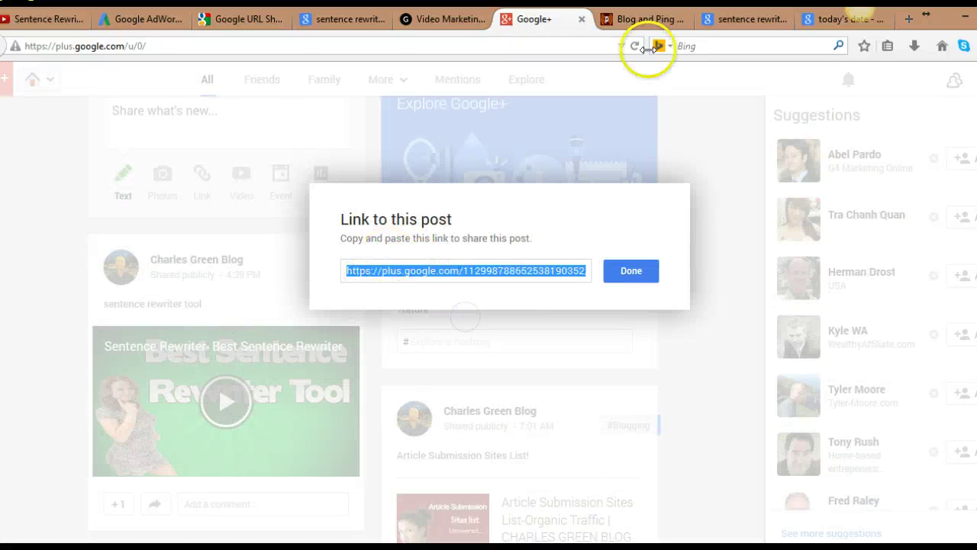
{"action": "left_click", "coordinate": [658, 19]}
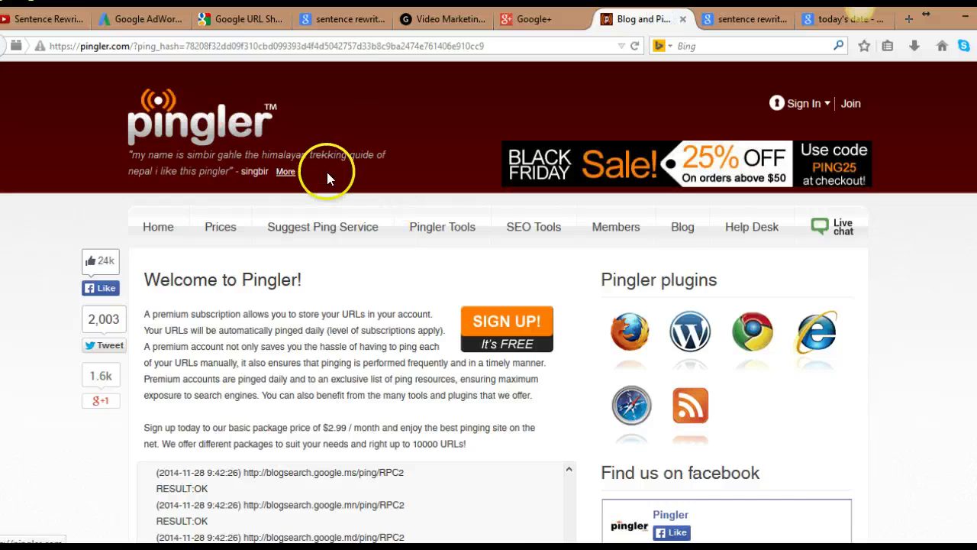
- Check the Pingler log for 'PING PROCESSING COMPLETE!' and RESULT:OK, then revisit Pingler's home page
{"action": "scroll", "coordinate": [327, 174], "scroll_direction": "down", "scroll_amount": 6}
{"action": "scroll", "coordinate": [327, 174], "scroll_direction": "up", "scroll_amount": 4}
{"action": "scroll", "coordinate": [306, 172], "scroll_direction": "up", "scroll_amount": 1}
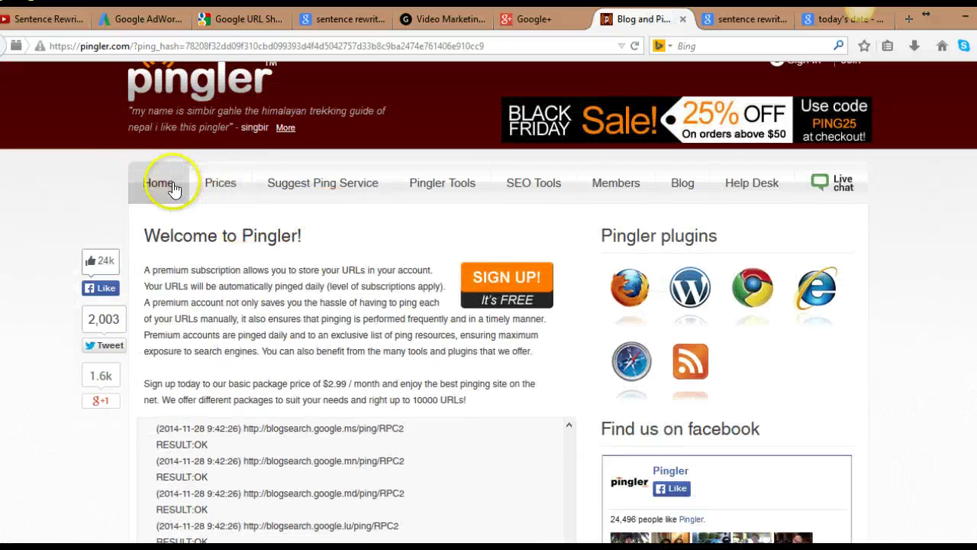
{"action": "left_click", "coordinate": [416, 183]}
{"action": "scroll", "coordinate": [432, 183], "scroll_direction": "down", "scroll_amount": 4}
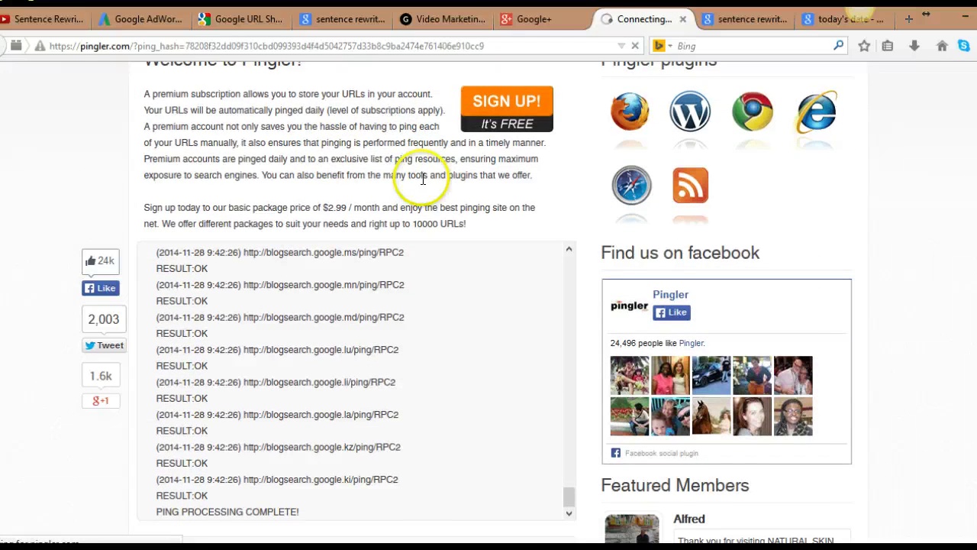
{"action": "scroll", "coordinate": [423, 178], "scroll_direction": "down", "scroll_amount": 2}
{"action": "scroll", "coordinate": [425, 192], "scroll_direction": "down", "scroll_amount": 3}
{"action": "scroll", "coordinate": [511, 164], "scroll_direction": "up", "scroll_amount": 2}
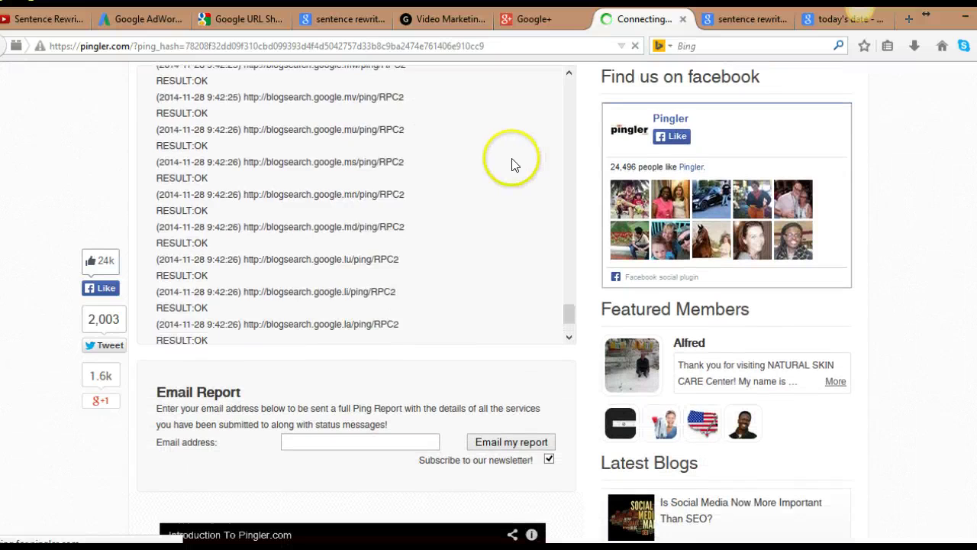
{"action": "scroll", "coordinate": [764, 194], "scroll_direction": "up", "scroll_amount": 6}
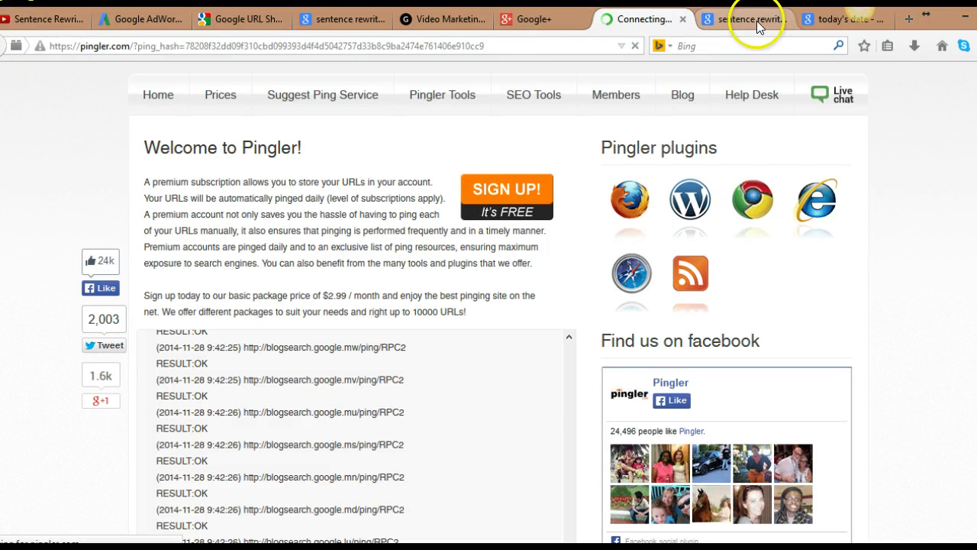
- Look at the YouTube video tab, then check today's date against the 'sentence rewriter' search results
{"action": "left_click", "coordinate": [31, 19]}
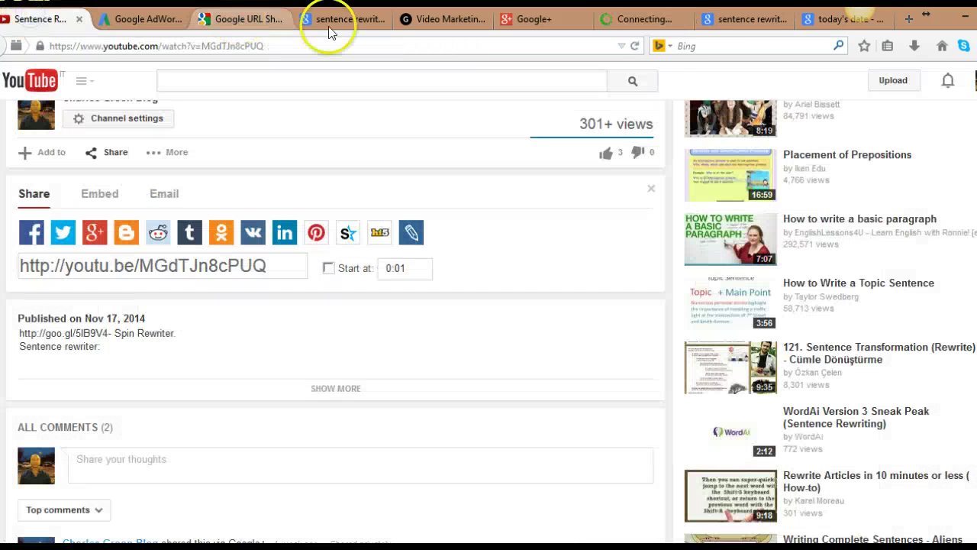
{"action": "left_click", "coordinate": [743, 21]}
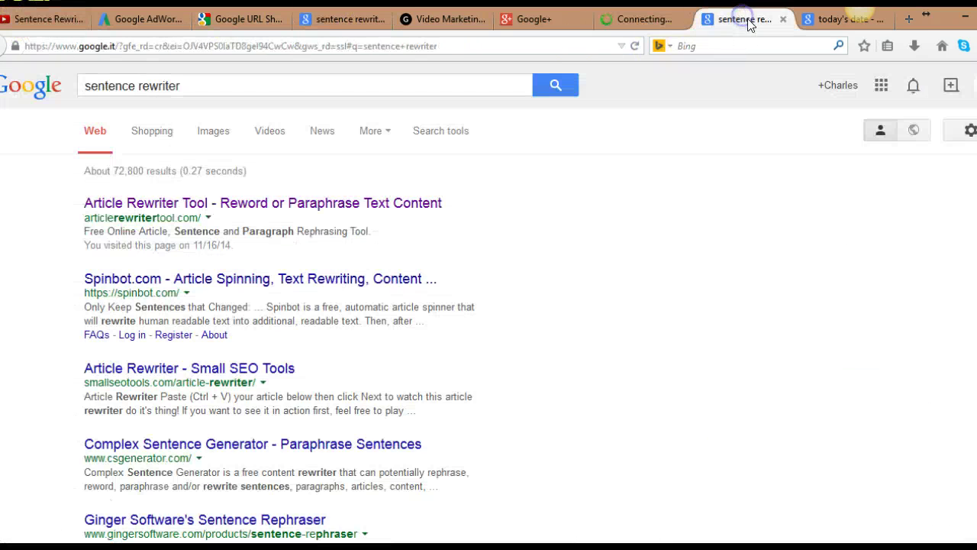
{"action": "left_click", "coordinate": [829, 19]}
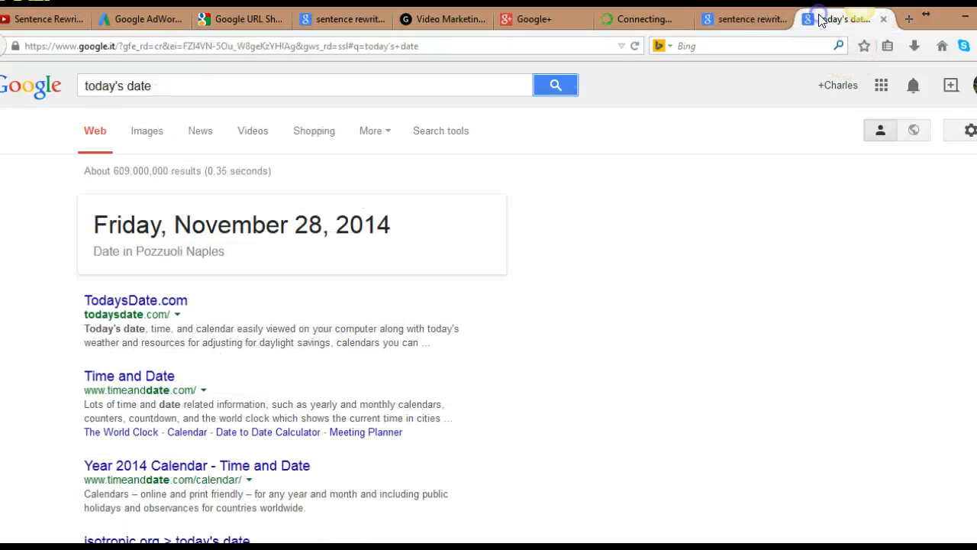
{"action": "left_click", "coordinate": [742, 21]}
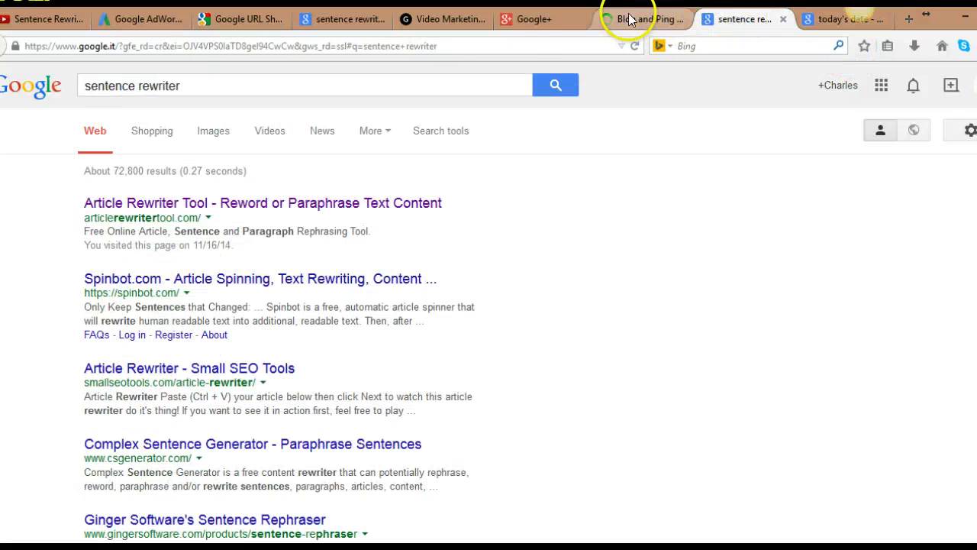
- Glance at the Pingler, Google+ and blog tabs, then find the Google+ post ranked second
{"action": "left_click", "coordinate": [634, 19]}
{"action": "left_click", "coordinate": [556, 18]}
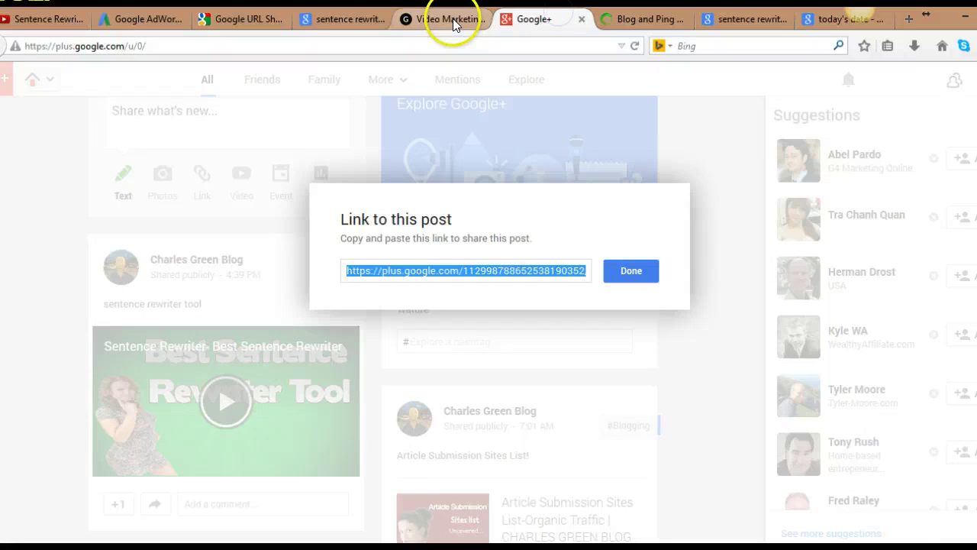
{"action": "left_click", "coordinate": [452, 18]}
{"action": "left_click", "coordinate": [385, 25]}
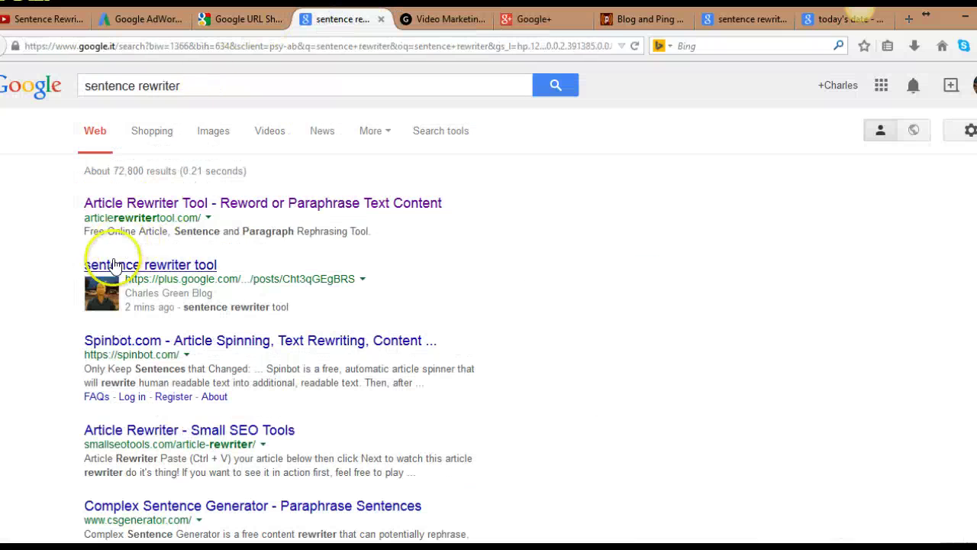
{"action": "scroll", "coordinate": [626, 203], "scroll_direction": "down", "scroll_amount": 4}
{"action": "scroll", "coordinate": [674, 203], "scroll_direction": "up", "scroll_amount": 2}
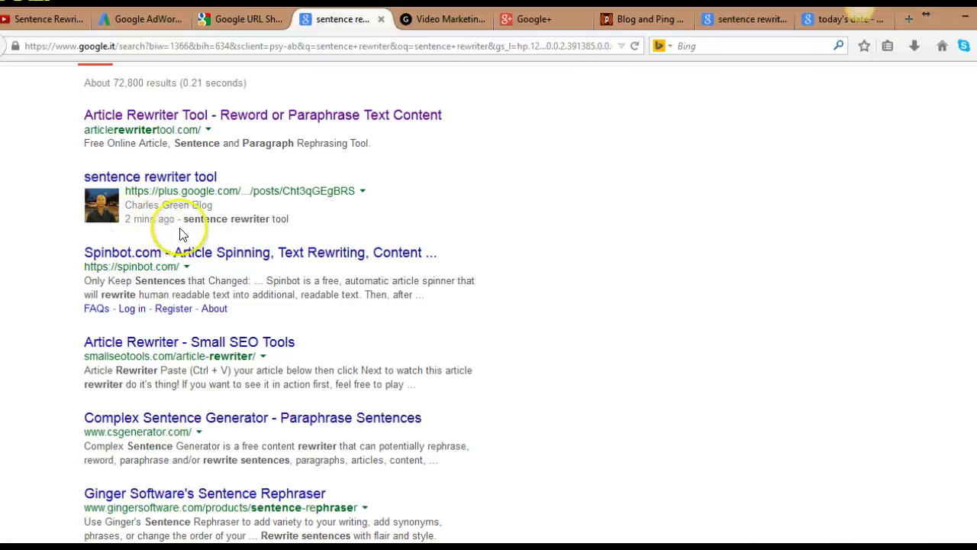
{"action": "scroll", "coordinate": [606, 219], "scroll_direction": "up", "scroll_amount": 2}
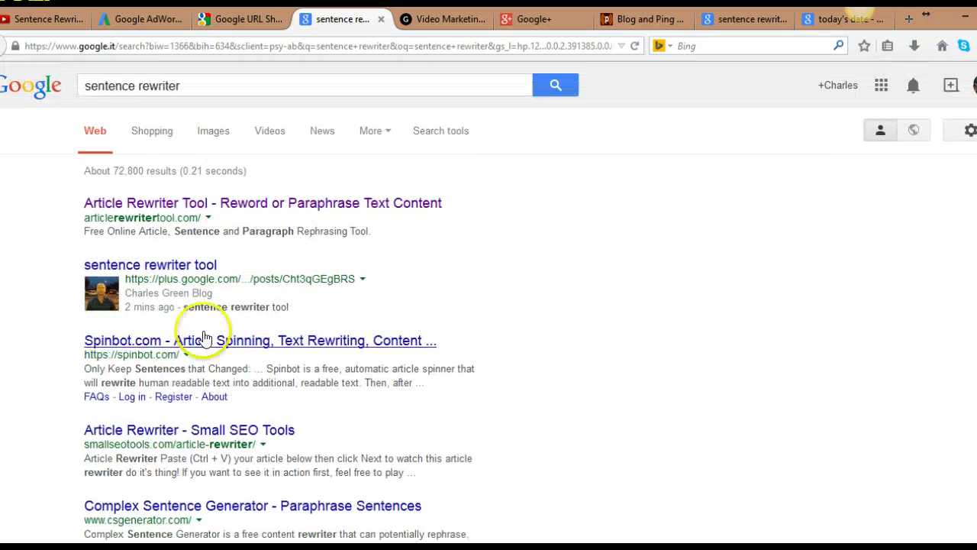
- Follow the 'sentence rewriter tool' Google+ post to YouTube, pause the video, and view its goo.gl description link
{"action": "left_click", "coordinate": [140, 264]}
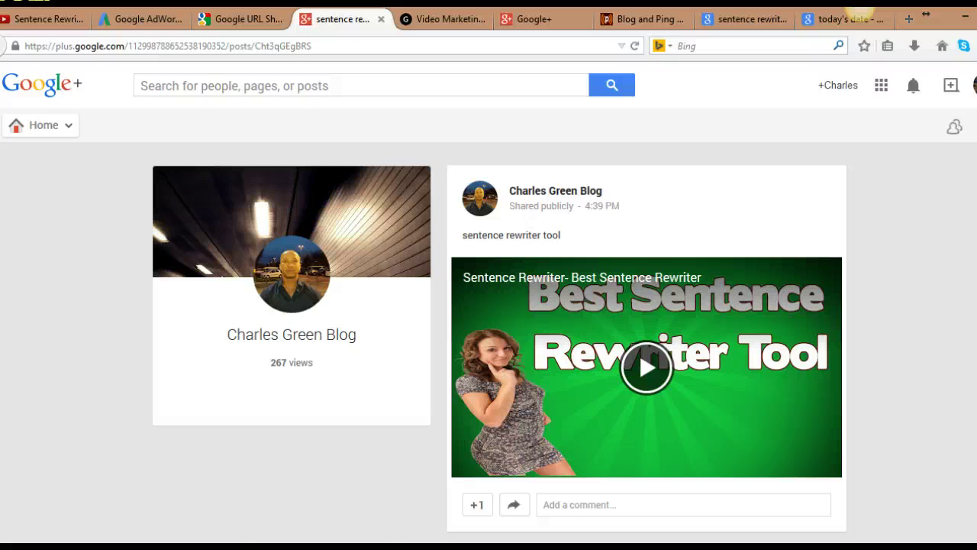
{"action": "scroll", "coordinate": [488, 297], "scroll_direction": "down", "scroll_amount": 1}
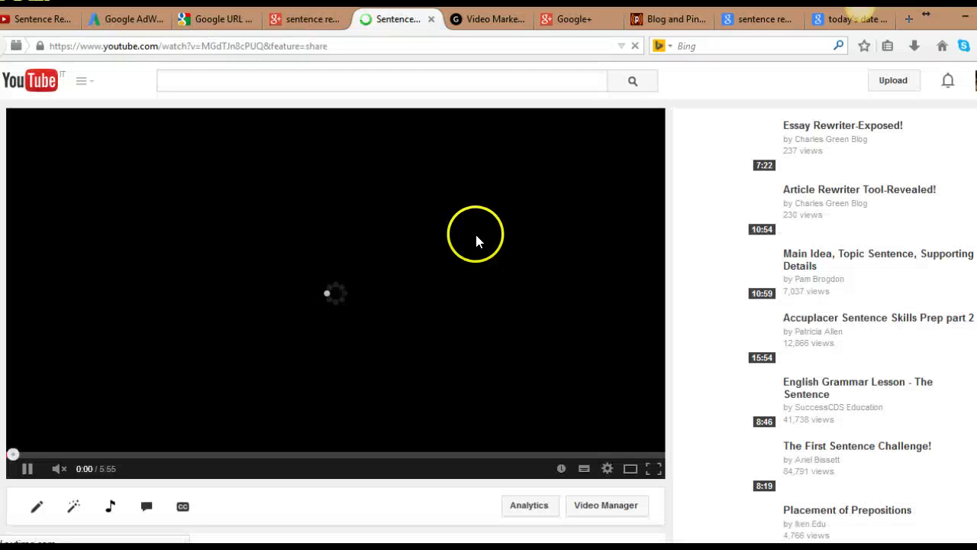
{"action": "scroll", "coordinate": [413, 278], "scroll_direction": "down", "scroll_amount": 5}
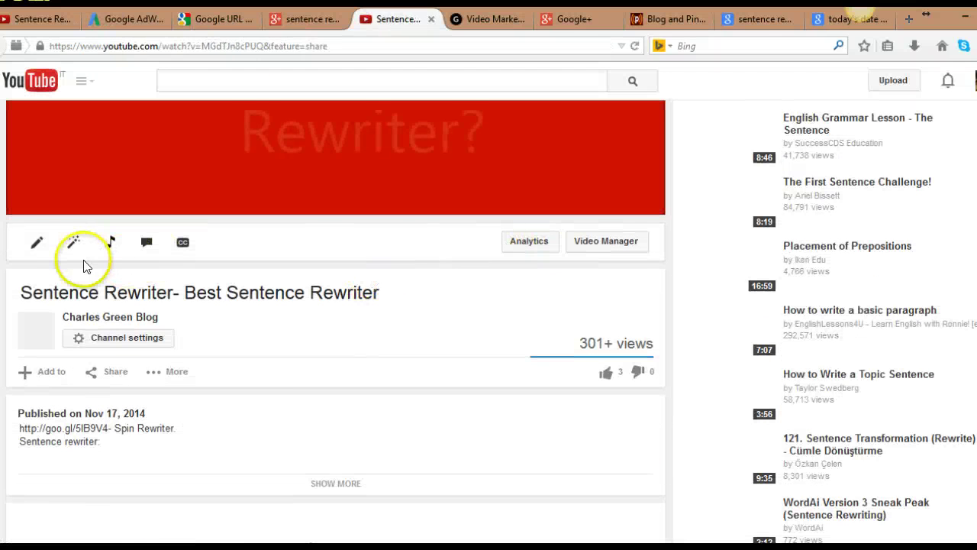
{"action": "left_click", "coordinate": [36, 204]}
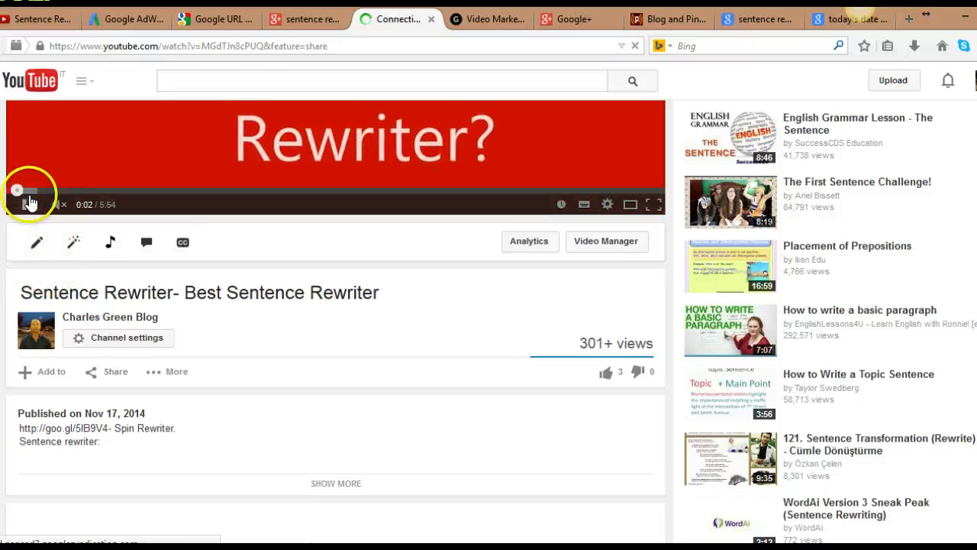
{"action": "scroll", "coordinate": [627, 176], "scroll_direction": "up", "scroll_amount": 2}
{"action": "scroll", "coordinate": [626, 172], "scroll_direction": "up", "scroll_amount": 2}
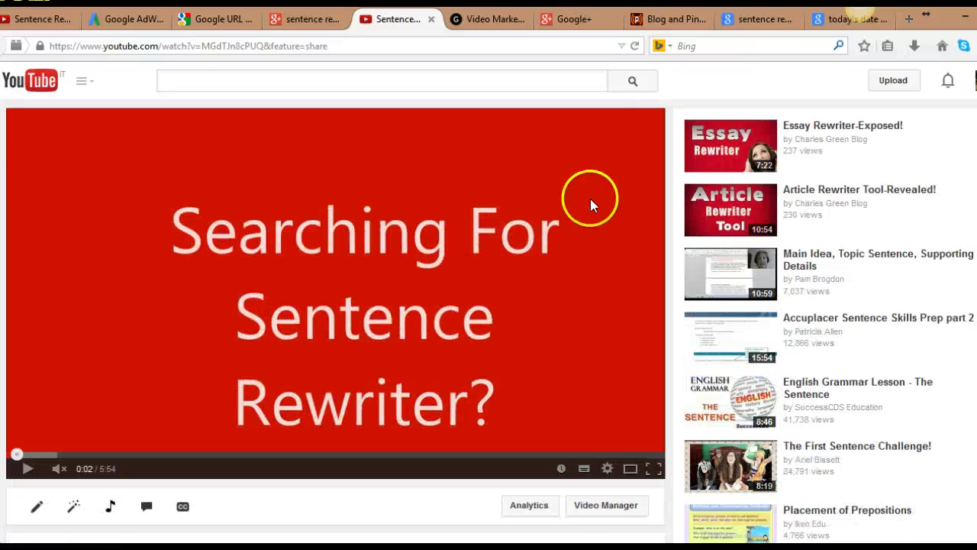
{"action": "scroll", "coordinate": [436, 316], "scroll_direction": "down", "scroll_amount": 5}
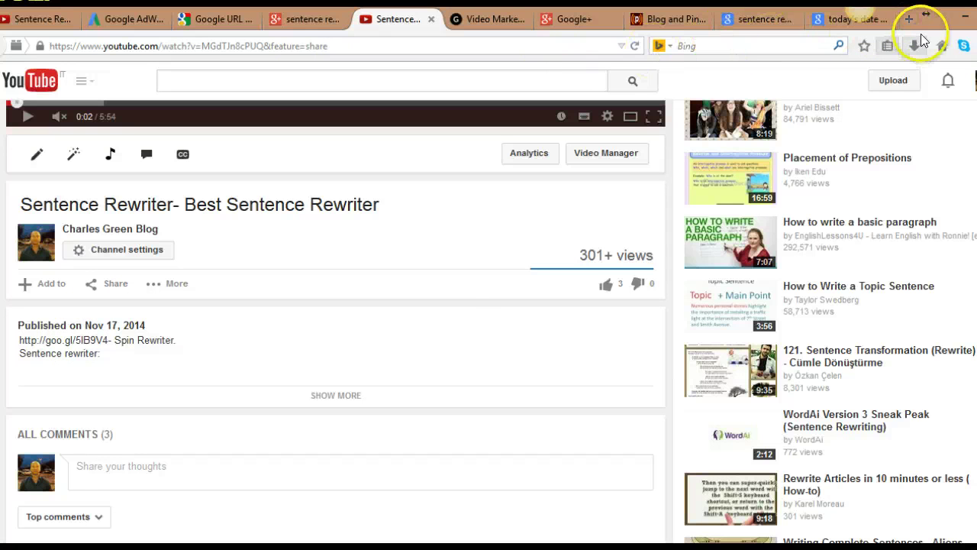
- In a new tab, search Google for 'sentence rewriter' and filter to Videos, where the video ranks first
{"action": "left_click", "coordinate": [906, 19]}
{"action": "type", "text": "g"}
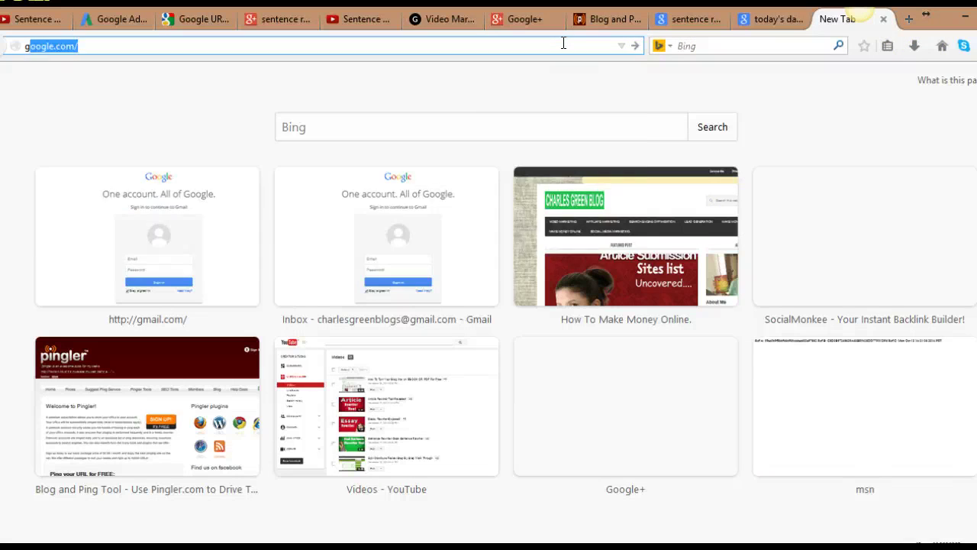
{"action": "type", "text": "o"}
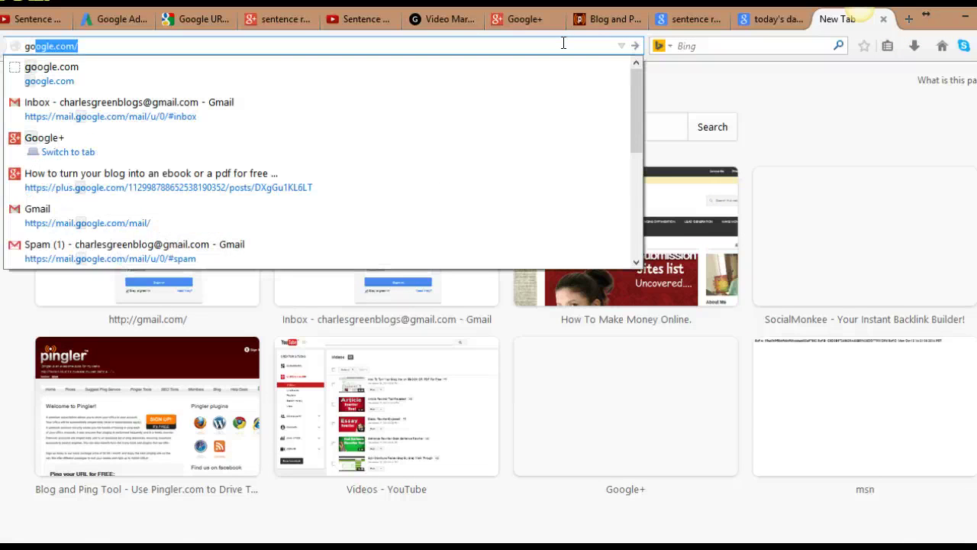
{"action": "key", "text": "Return"}
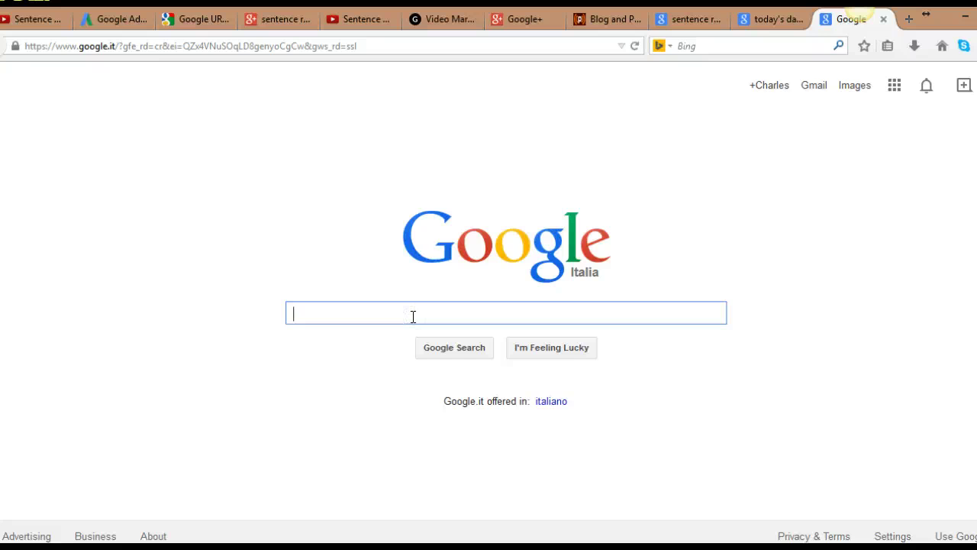
{"action": "type", "text": "y"}
{"action": "key", "text": "BackSpace"}
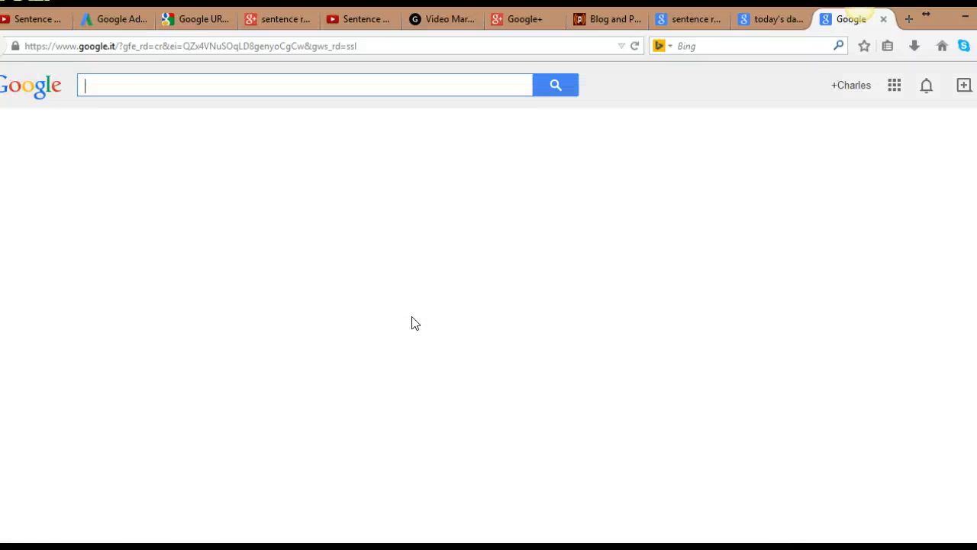
{"action": "type", "text": "senten"}
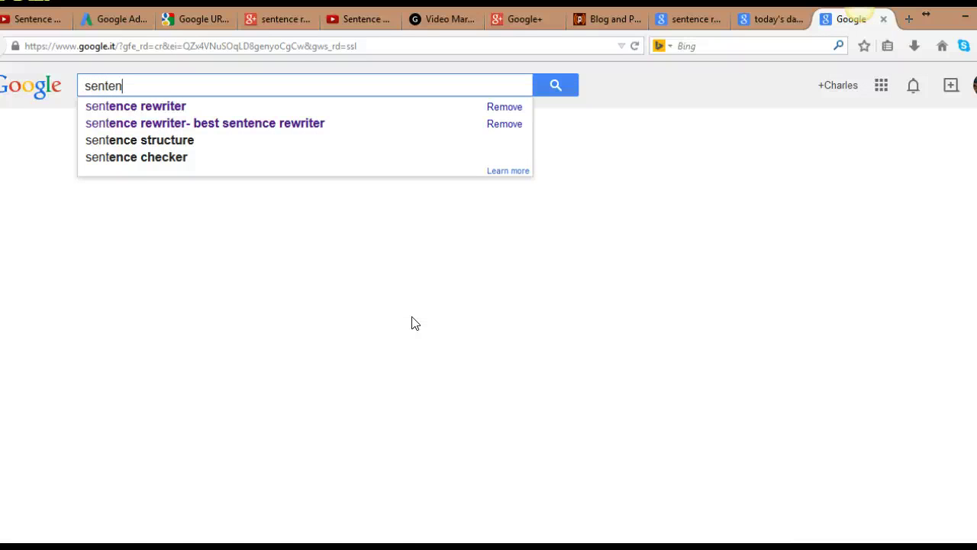
{"action": "type", "text": "ce"}
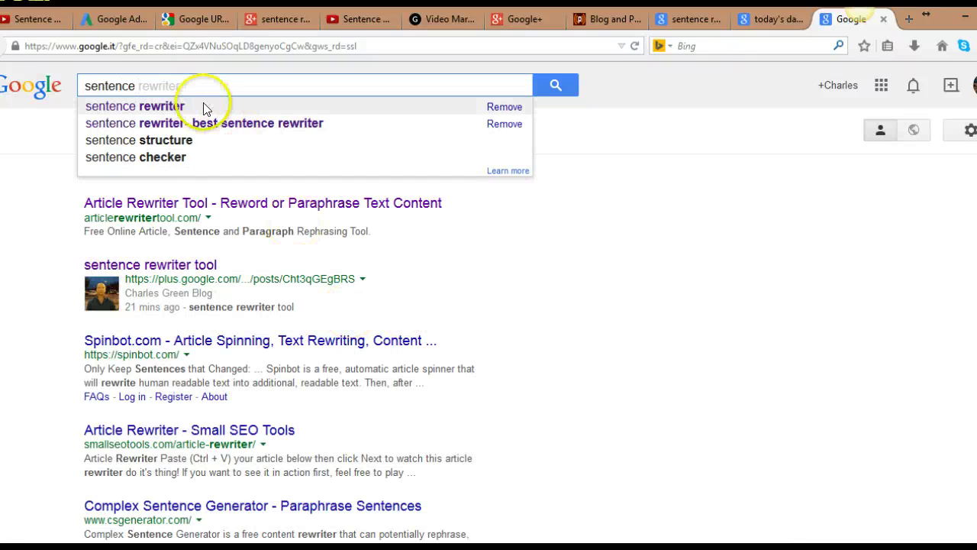
{"action": "left_click", "coordinate": [205, 104]}
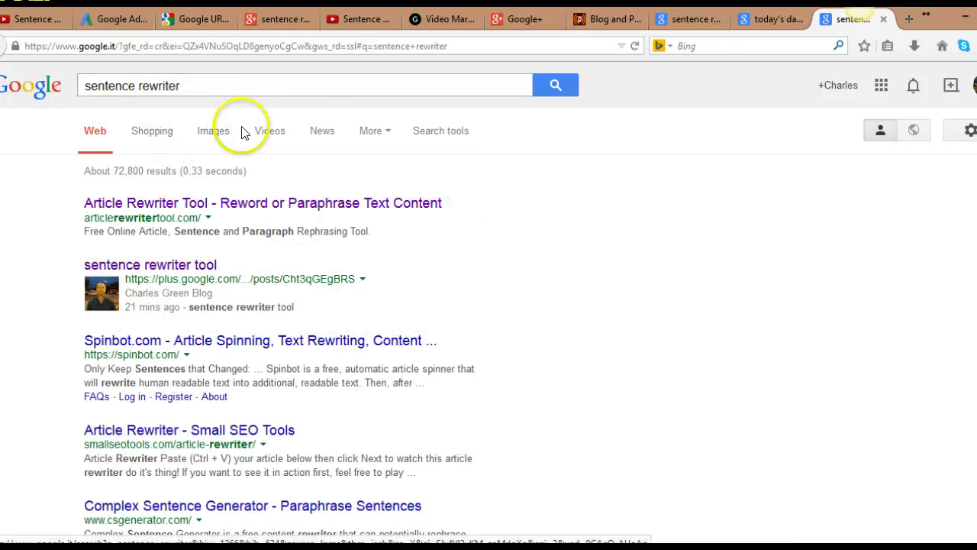
{"action": "left_click", "coordinate": [280, 129]}
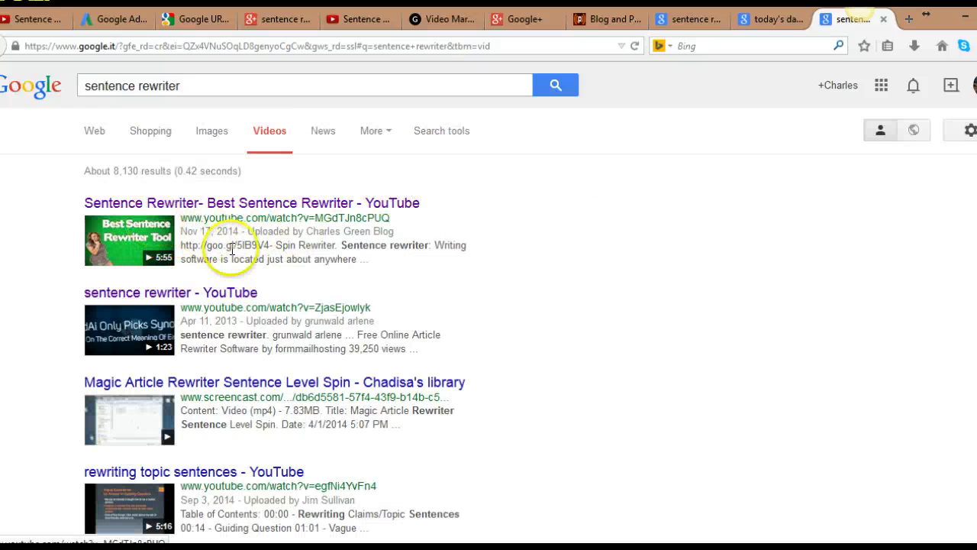
{"action": "scroll", "coordinate": [241, 324], "scroll_direction": "down", "scroll_amount": 2}
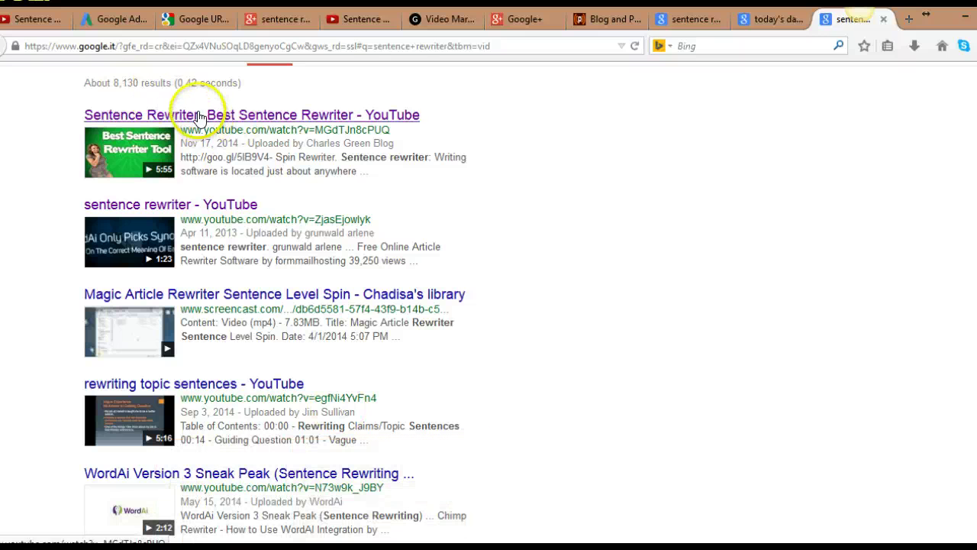
{"action": "scroll", "coordinate": [611, 267], "scroll_direction": "up", "scroll_amount": 2}
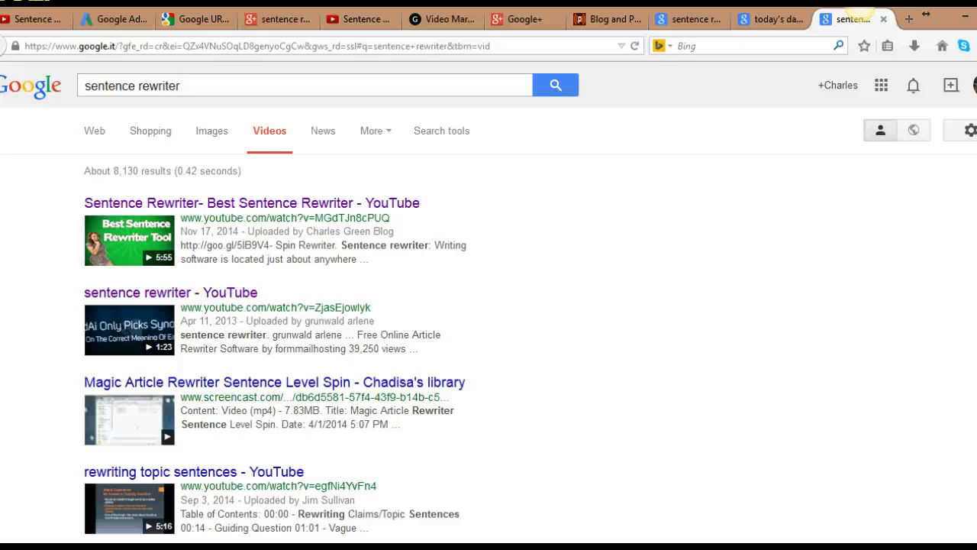
- Switch to the 'Video Marketing Strategies' blog tab and read from the top down to 'Strong Call To Action'
{"action": "left_click", "coordinate": [35, 19]}
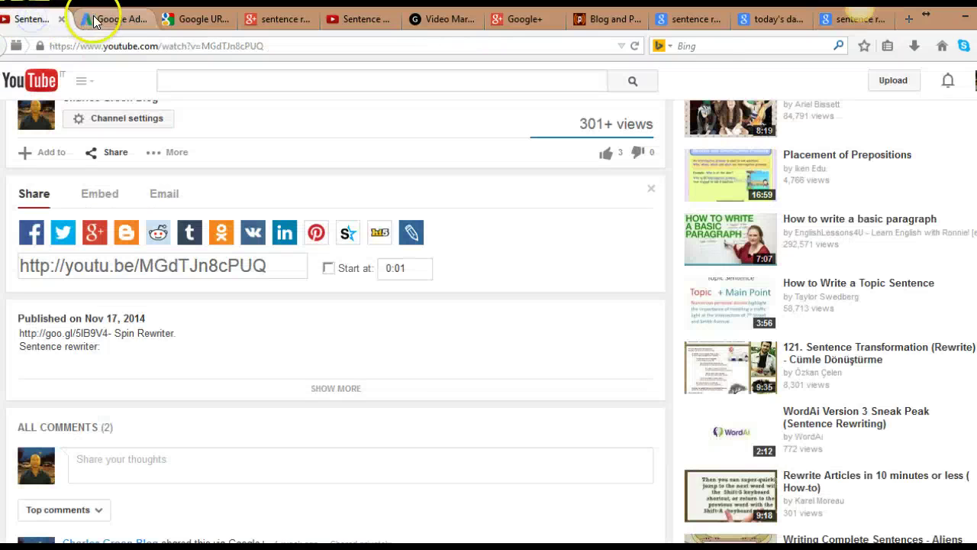
{"action": "left_click", "coordinate": [103, 19]}
{"action": "left_click", "coordinate": [187, 19]}
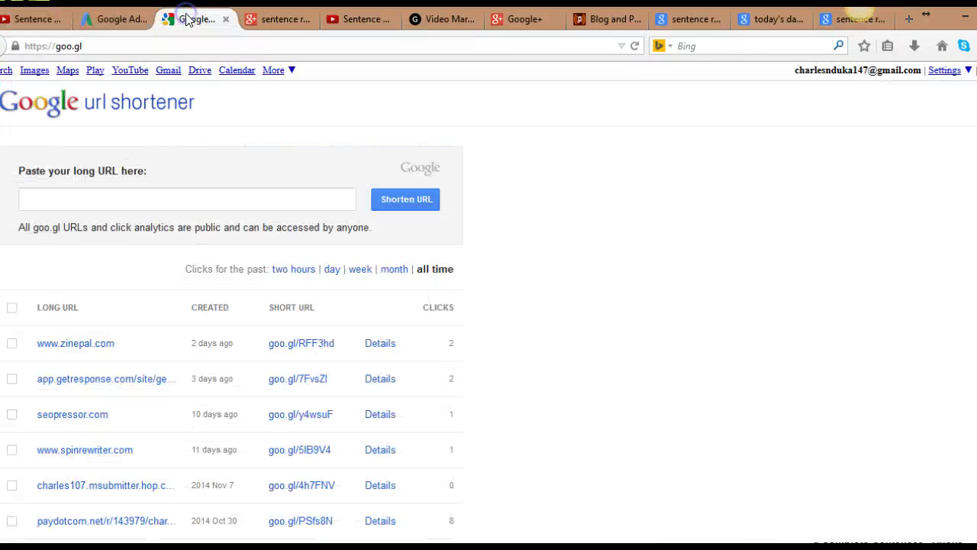
{"action": "left_click", "coordinate": [271, 20]}
{"action": "left_click", "coordinate": [352, 19]}
{"action": "left_click", "coordinate": [432, 19]}
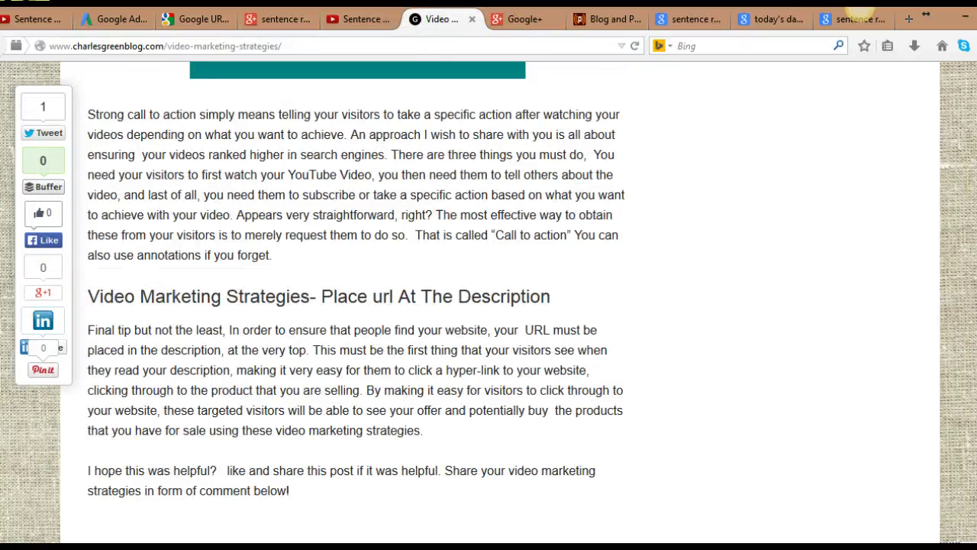
{"action": "key", "text": "Home"}
{"action": "scroll", "coordinate": [462, 302], "scroll_direction": "down", "scroll_amount": 5}
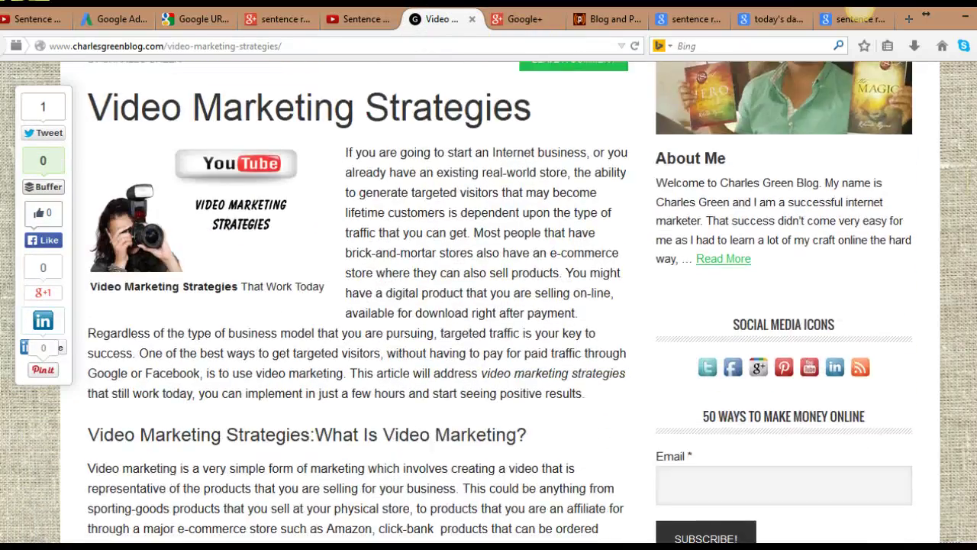
{"action": "scroll", "coordinate": [462, 302], "scroll_direction": "down", "scroll_amount": 5}
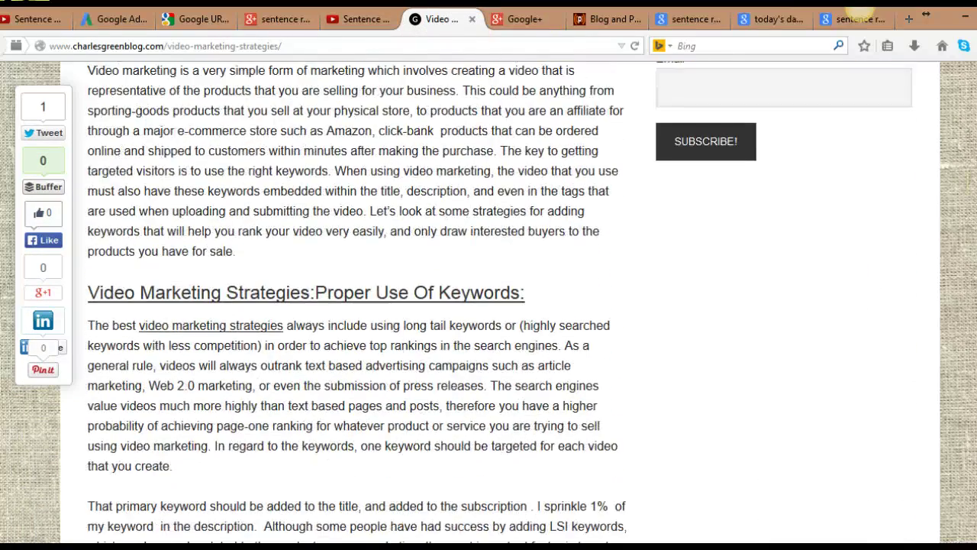
{"action": "scroll", "coordinate": [358, 305], "scroll_direction": "down", "scroll_amount": 3}
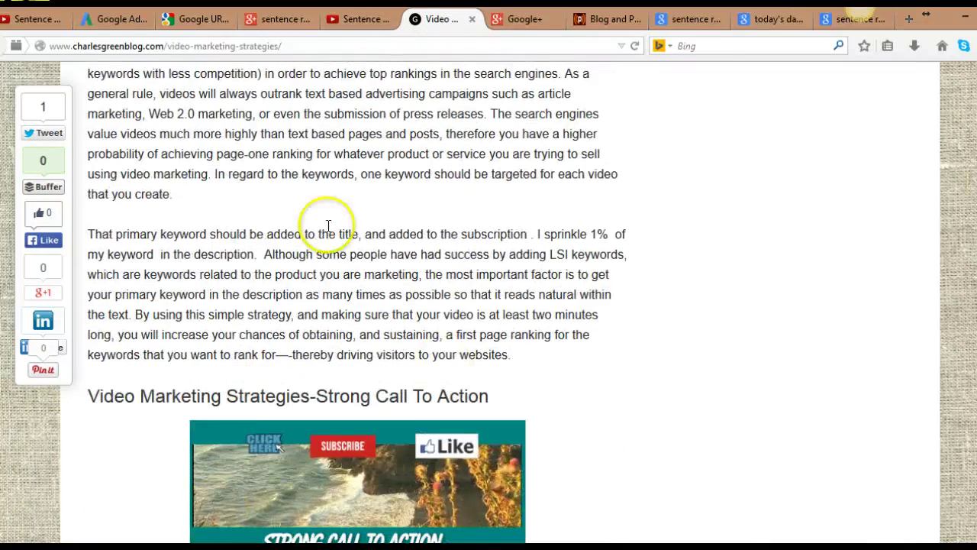